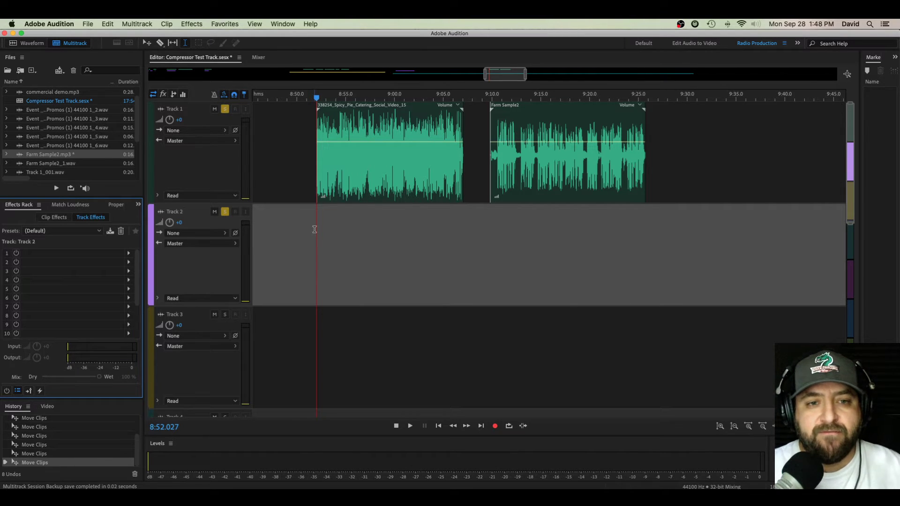
Step: Play Track 1, skip ahead into Farm Sample2, and stop playback at 9:14.573
key(space)
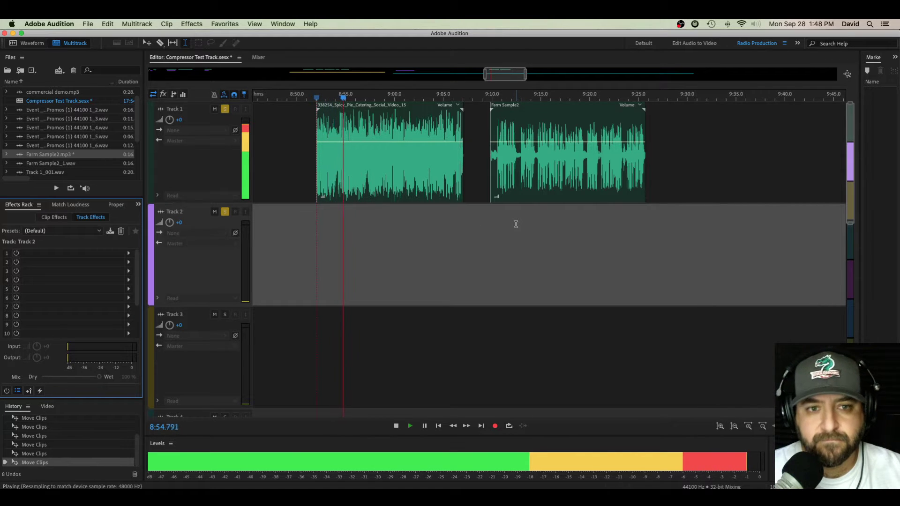
click(492, 221)
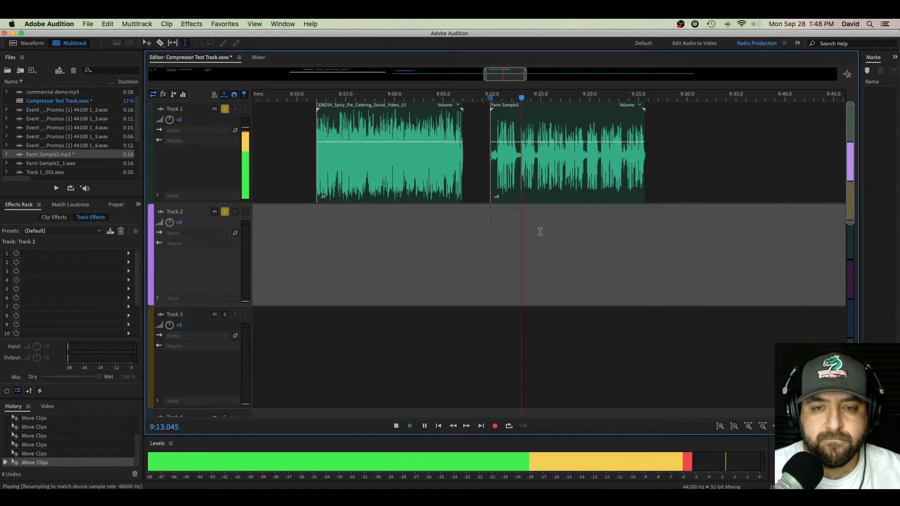
key(space)
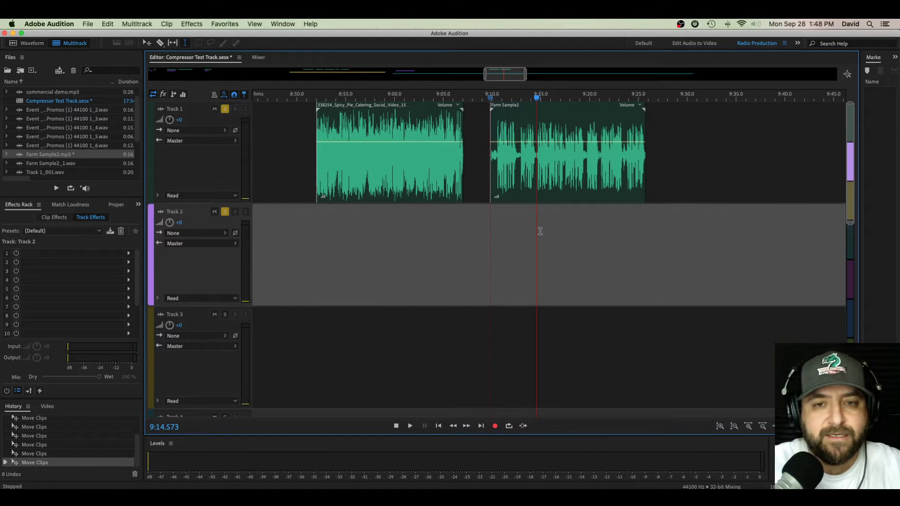
Step: Lower the first clip's gain to -1.8 dB and play briefly to hear the change
click(322, 197)
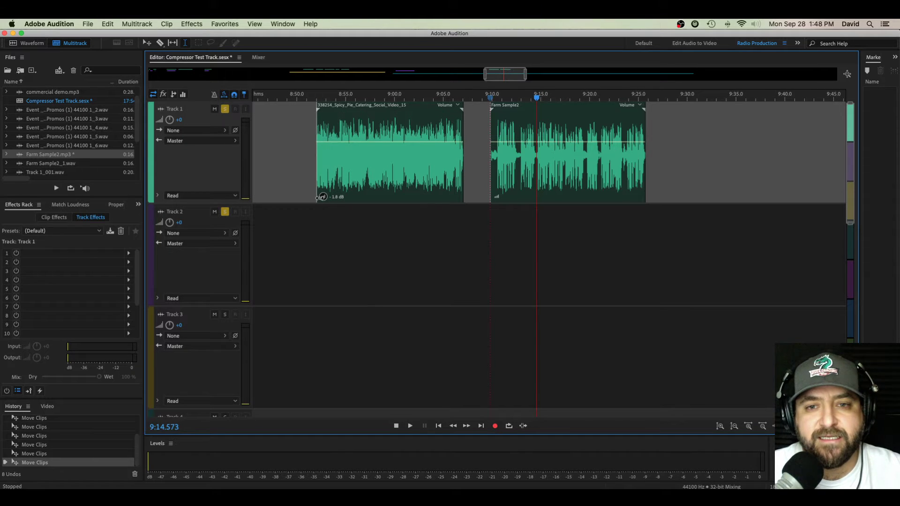
click(321, 198)
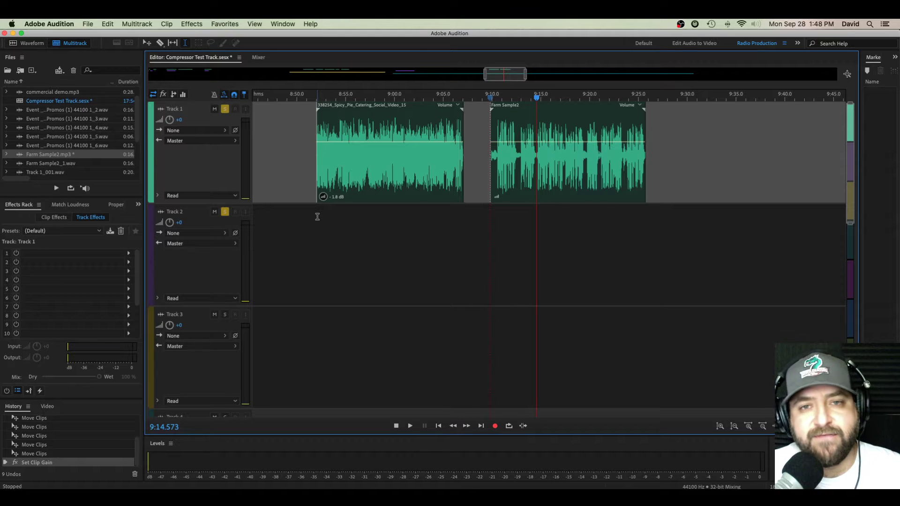
click(318, 217)
key(space)
key(space)
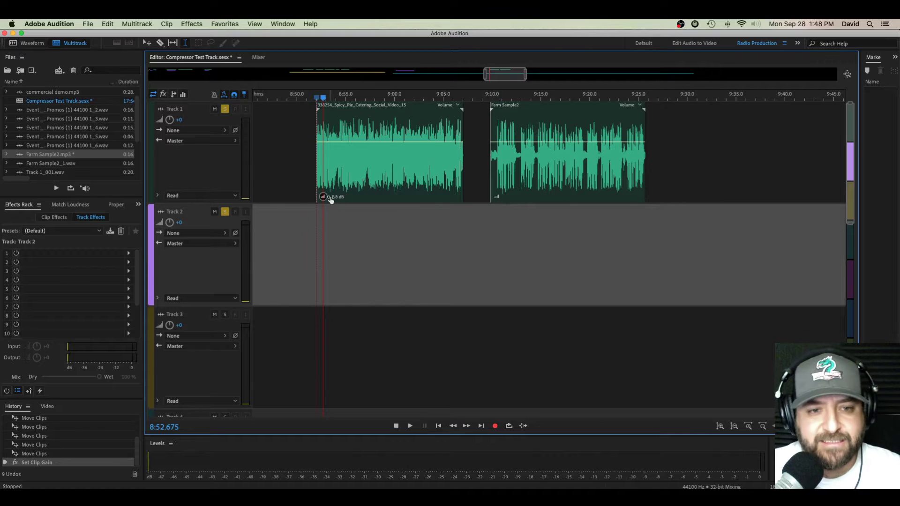
Step: Return the first clip's gain to about 0 dB, then select and clear a range over it
click(324, 197)
drag(323, 196, 323, 196)
click(544, 210)
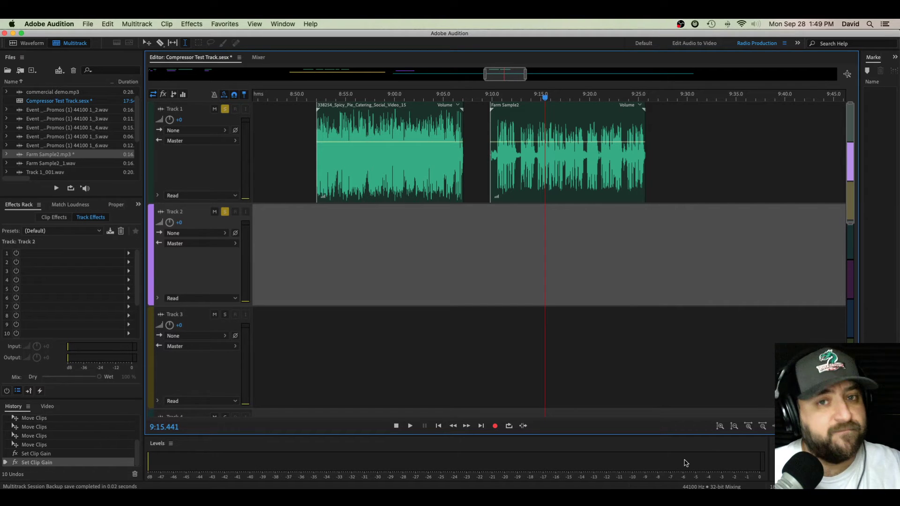
click(334, 217)
drag(317, 217, 646, 228)
click(566, 228)
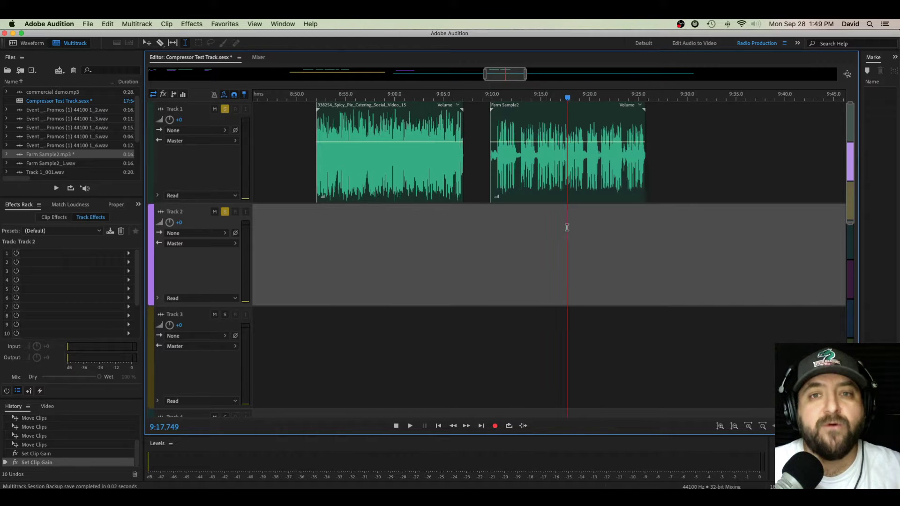
Step: Open Match Loudness and browse the panel list, briefly showing Batch Process
click(74, 205)
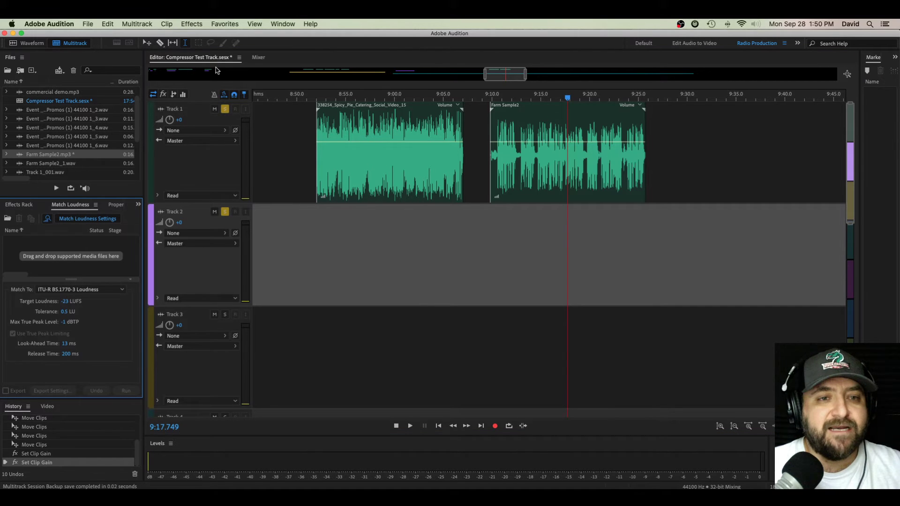
click(283, 24)
click(300, 90)
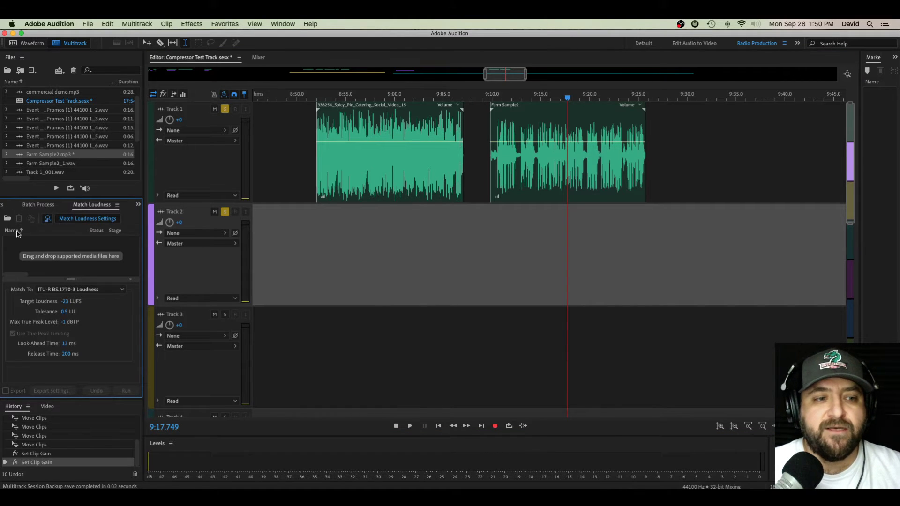
click(283, 24)
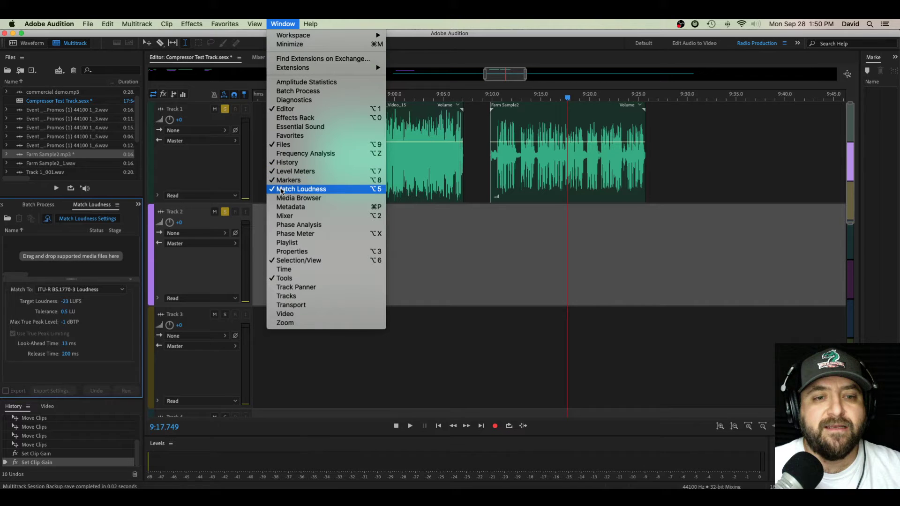
click(37, 208)
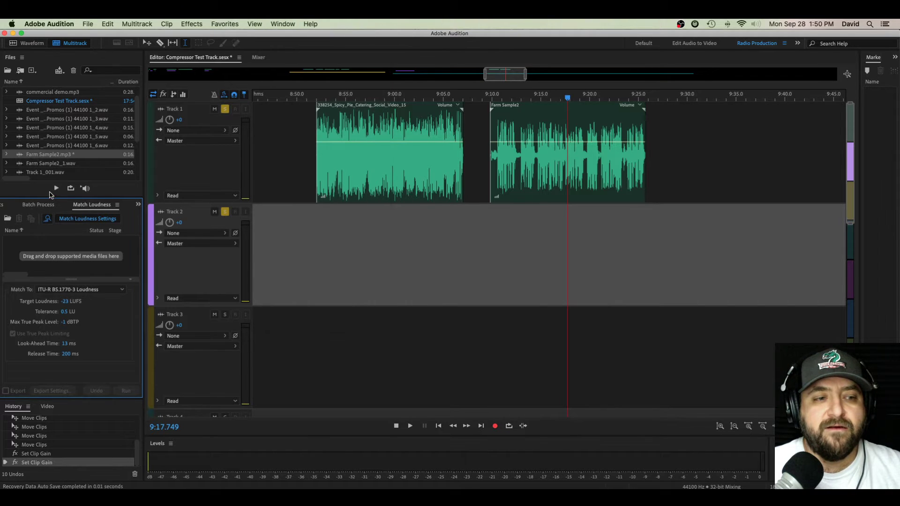
Step: Bring Match Loudness to the front of its group, showing ITU-R BS.1770-3 at -23 LUFS
click(63, 212)
click(69, 211)
click(68, 210)
click(66, 209)
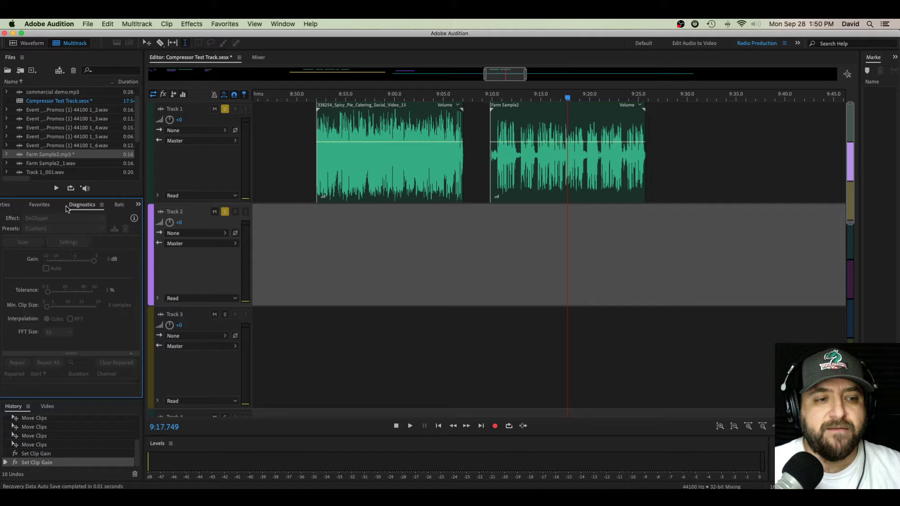
click(96, 207)
right_click(97, 206)
click(97, 206)
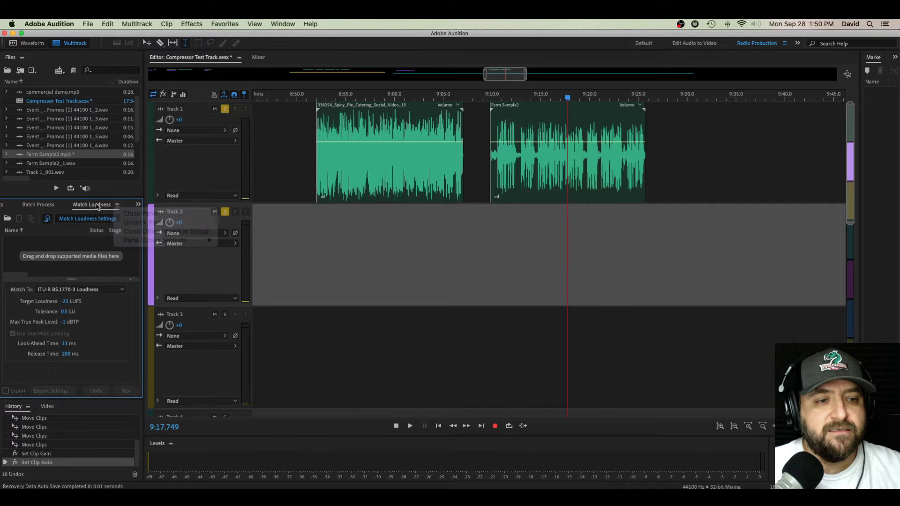
mouse_move(97, 206)
mouse_down()
mouse_move(10, 207)
mouse_move(99, 208)
mouse_up()
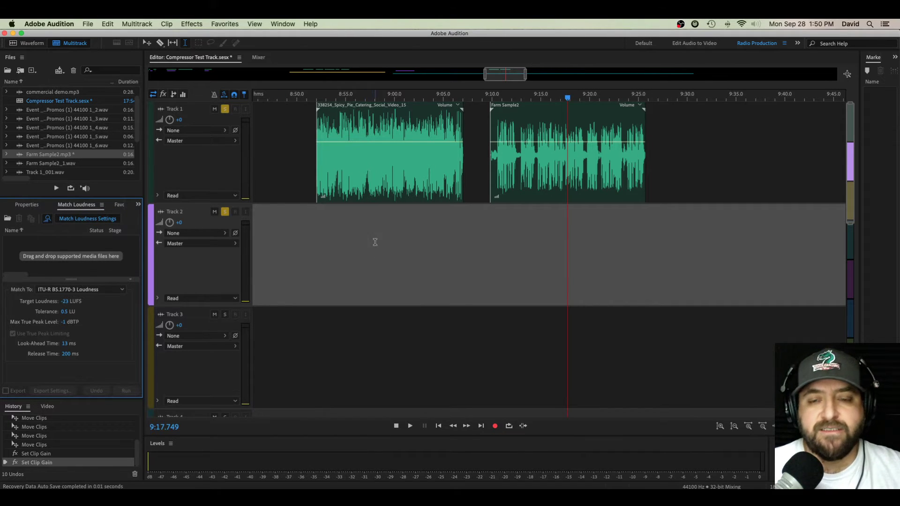
Step: Select the Track 1 clips and widen the side panels and loudness file list
click(387, 185)
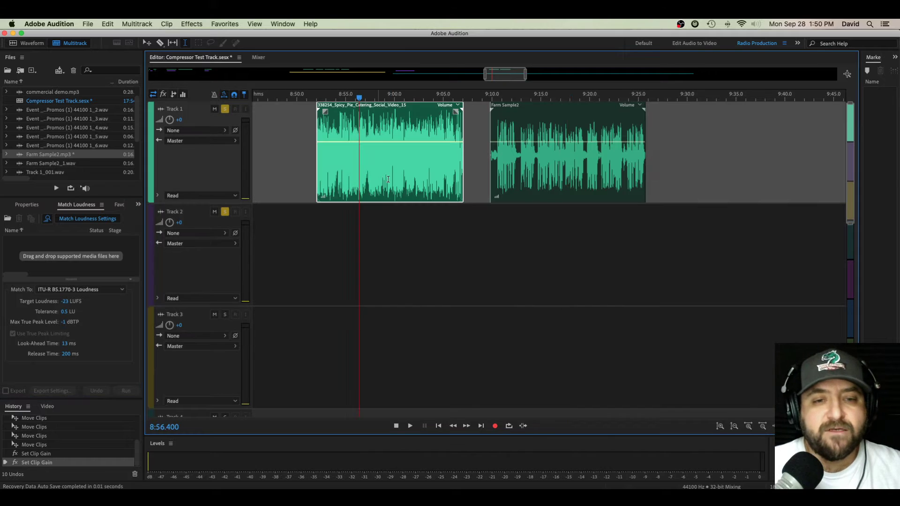
click(548, 177)
click(355, 164)
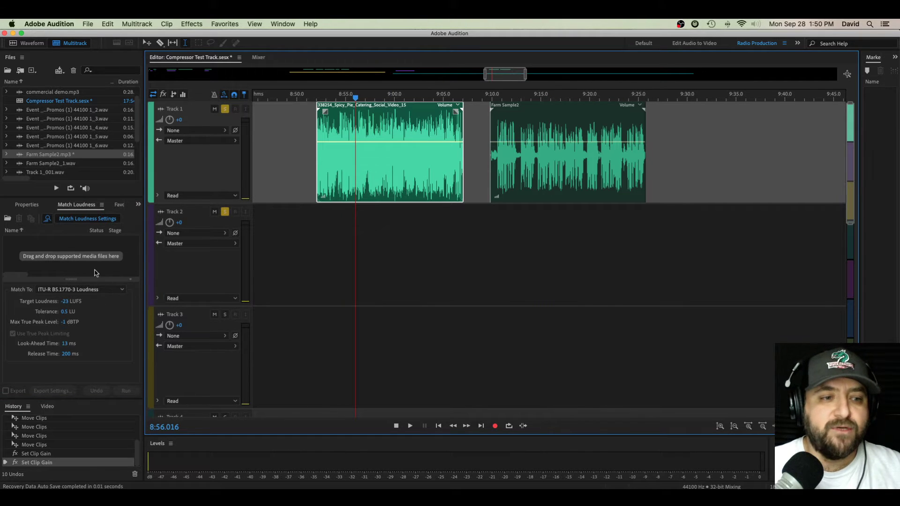
drag(144, 279, 188, 280)
drag(93, 281, 92, 293)
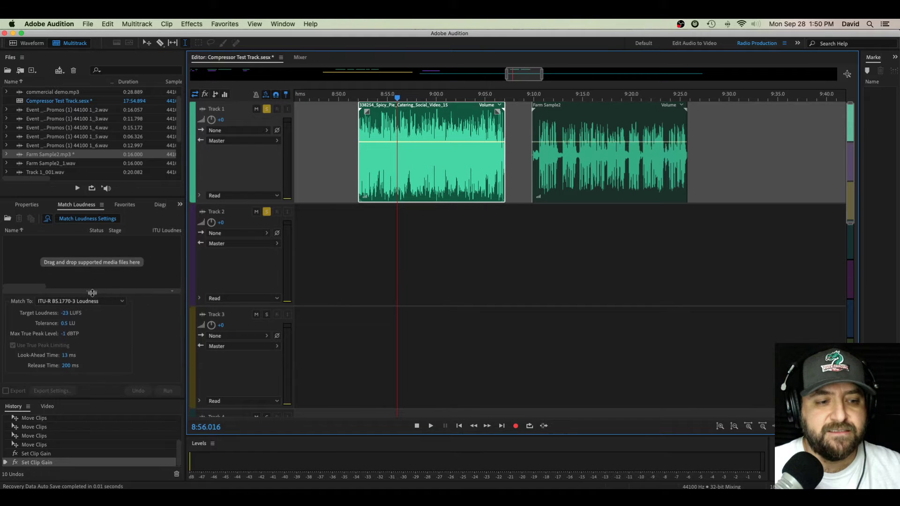
Step: Add the catering audio and Farm Sample2.mp3 to Match Loudness, measuring -12 and -15 LUFS
scroll(47, 95, up, 2)
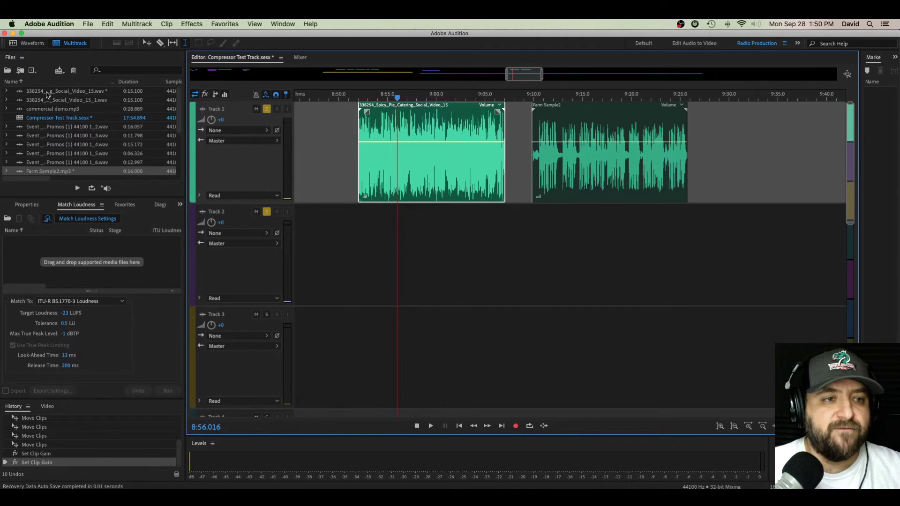
drag(63, 92, 80, 265)
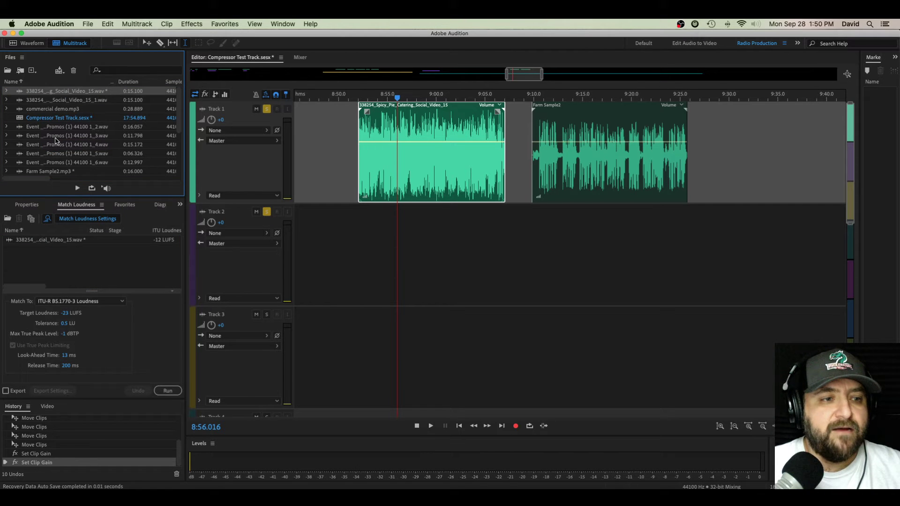
scroll(55, 140, down, 2)
drag(42, 156, 60, 265)
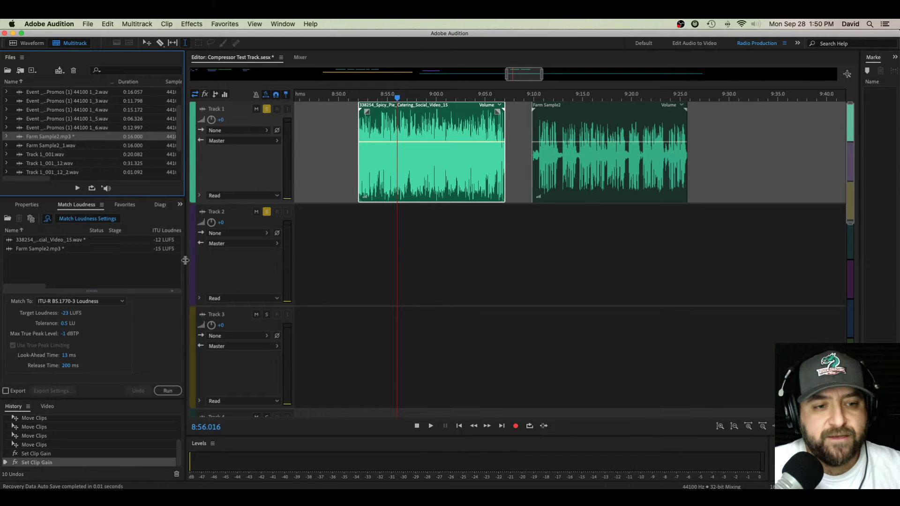
drag(184, 263, 356, 260)
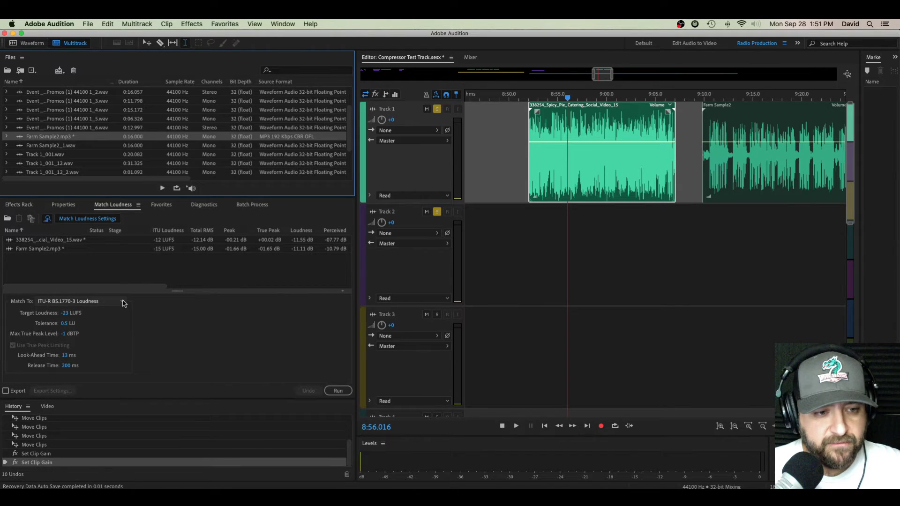
Step: Open the Match To dropdown of loudness standards in the Match Loudness panel
click(122, 303)
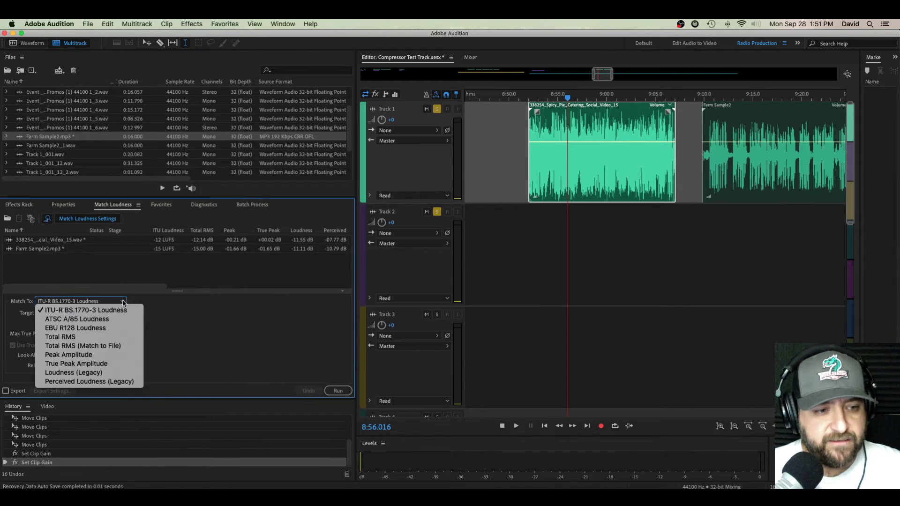
Step: Try ATSC A/85 and EBU R128, then set Match To to Total RMS
click(95, 318)
click(124, 302)
click(89, 327)
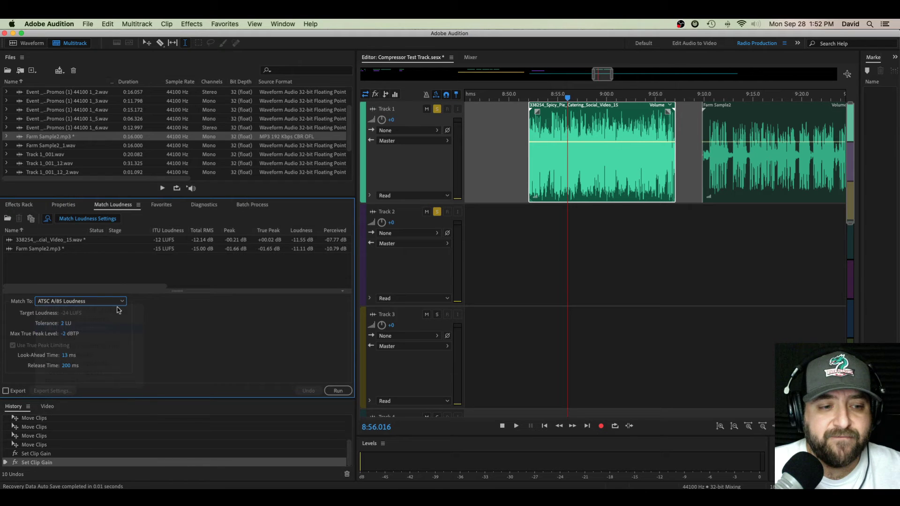
click(123, 301)
click(76, 337)
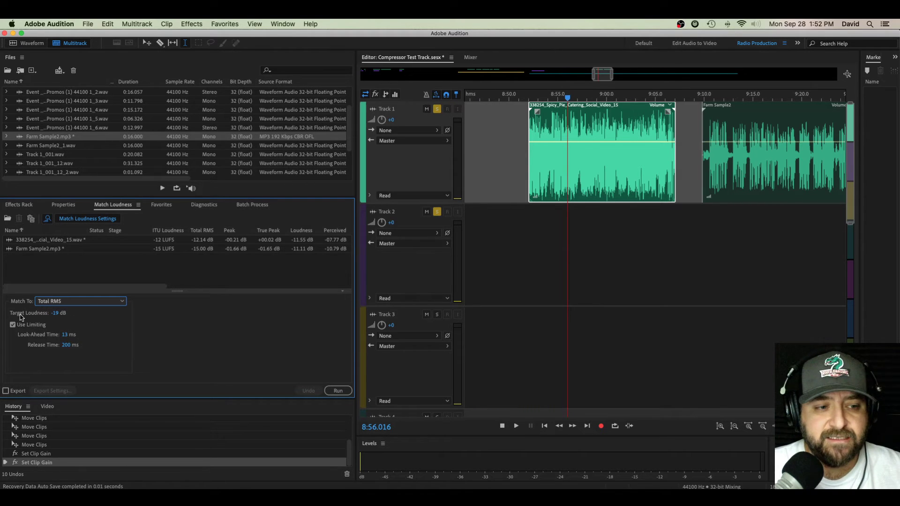
Step: Change the Total RMS target loudness to -18 dB
click(55, 315)
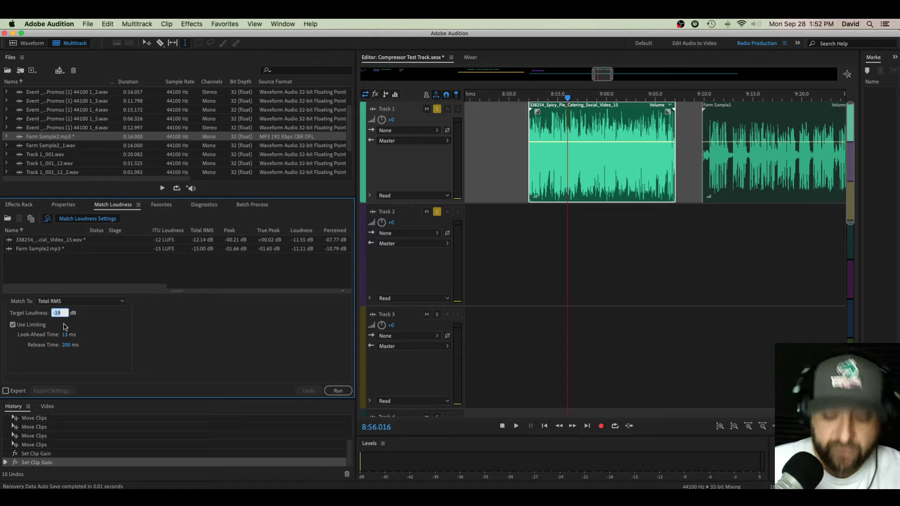
key(BackSpace)
text(-18)
key(Return)
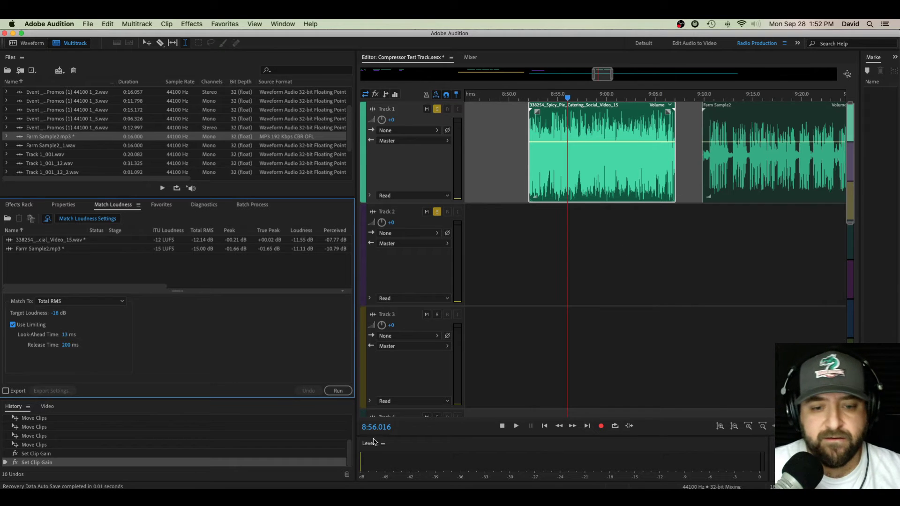
Step: Run Match Loudness so both clips reach -18.00 dB Total RMS (gains -5.89 and -3.00 dB)
click(338, 391)
scroll(623, 287, right, 3)
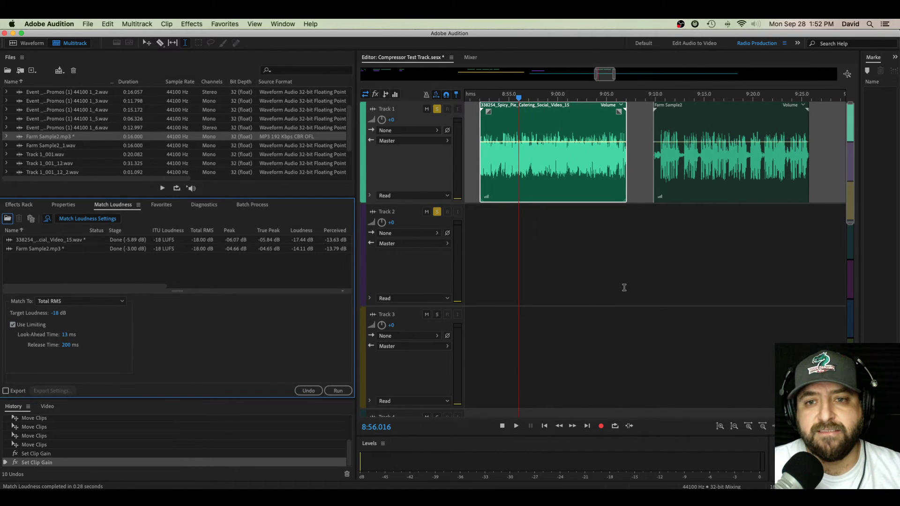
scroll(624, 287, left, 1)
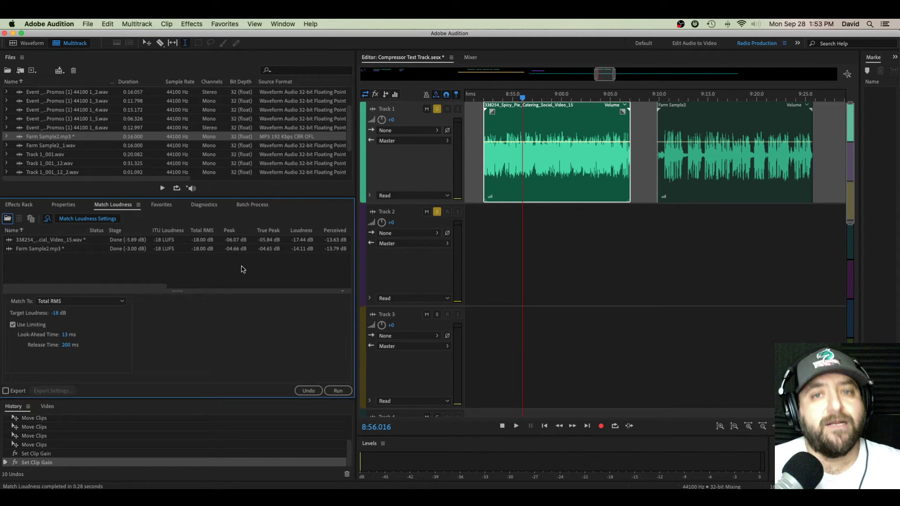
Step: Switch to ITU-R BS.1770-3 Loudness, undo the -18 dB match, and set a -19 LUFS target
click(114, 301)
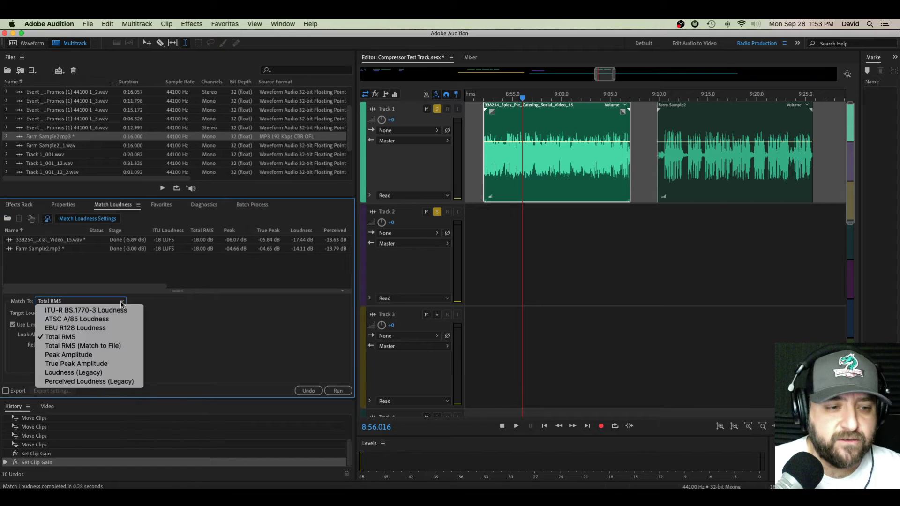
click(62, 313)
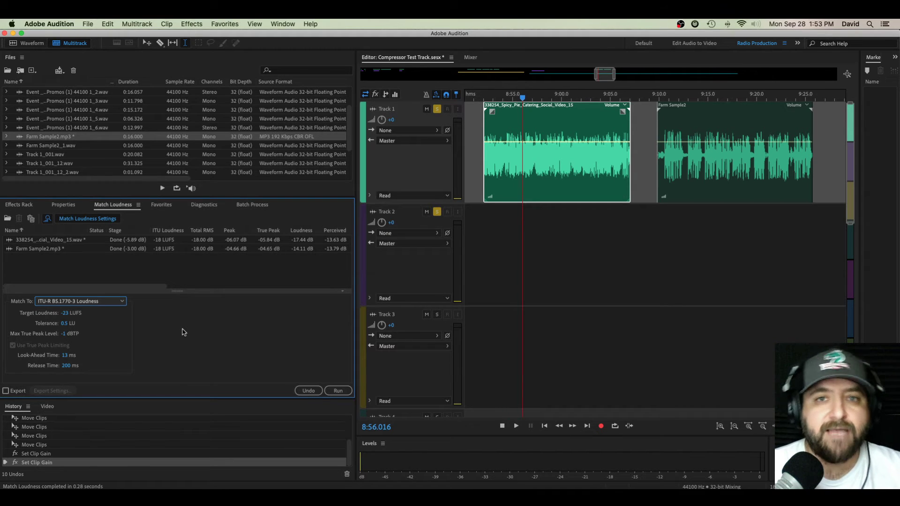
click(308, 391)
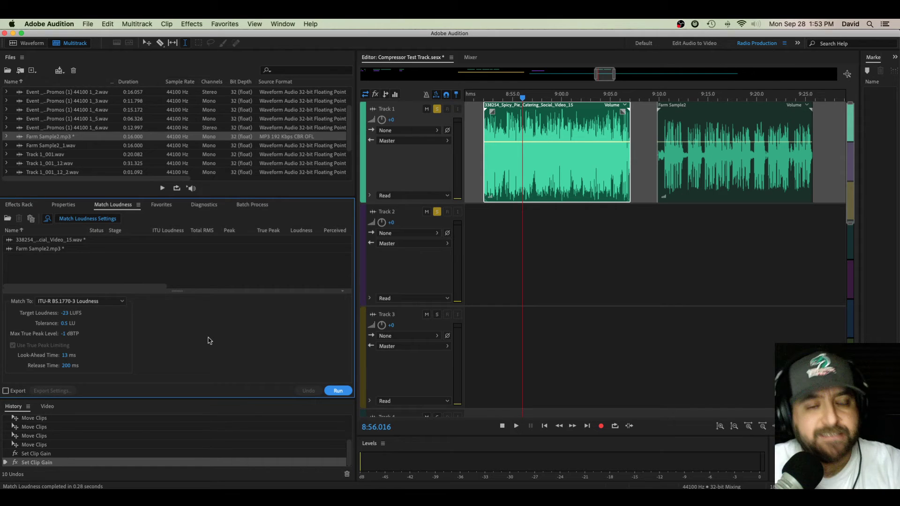
key(Tab)
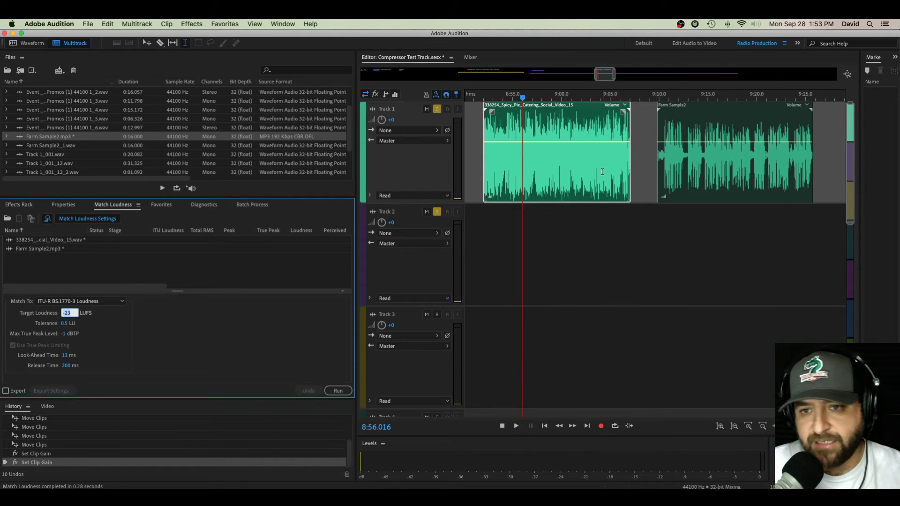
text(-1)
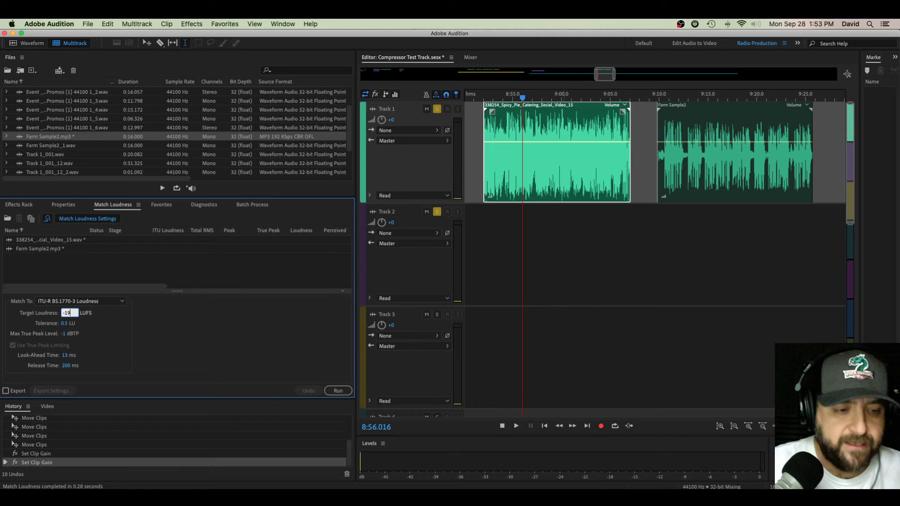
text(9)
key(Return)
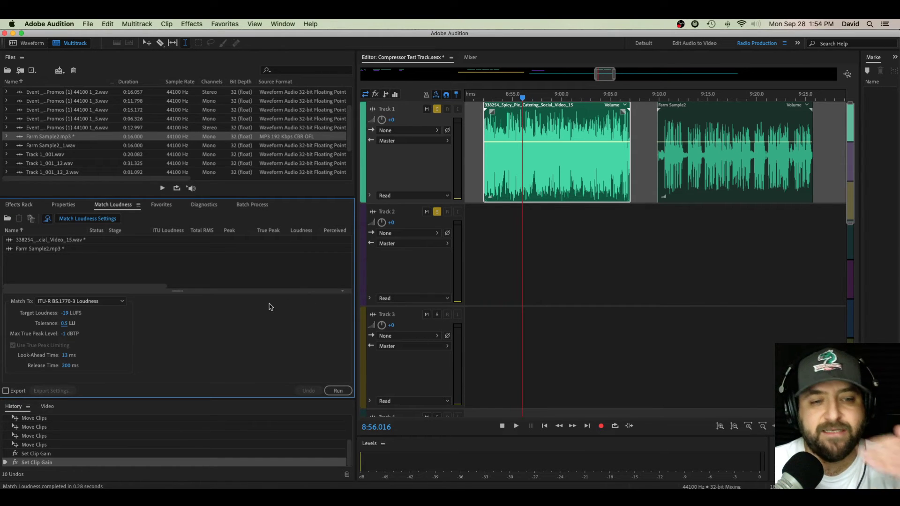
Step: Change the target to -12 LUFS and run, giving -12 and -13 LUFS readings
click(64, 313)
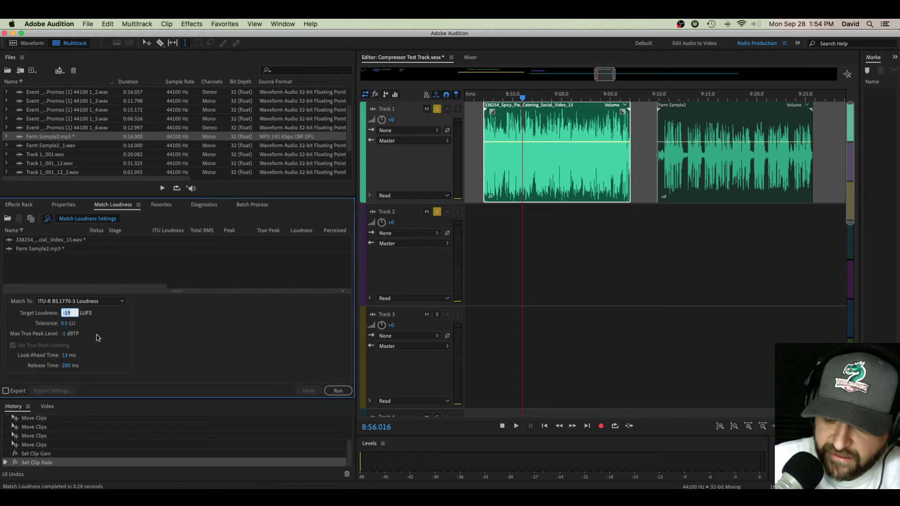
key(BackSpace)
key(Tab)
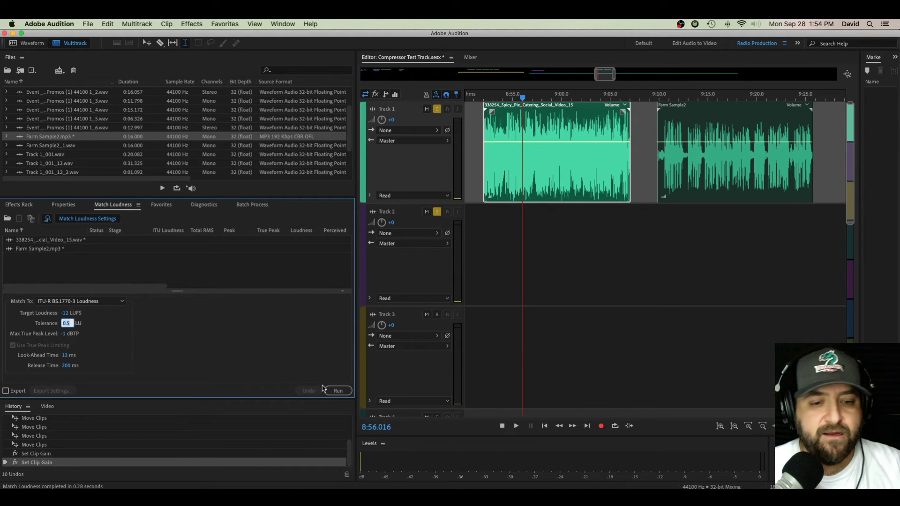
click(338, 392)
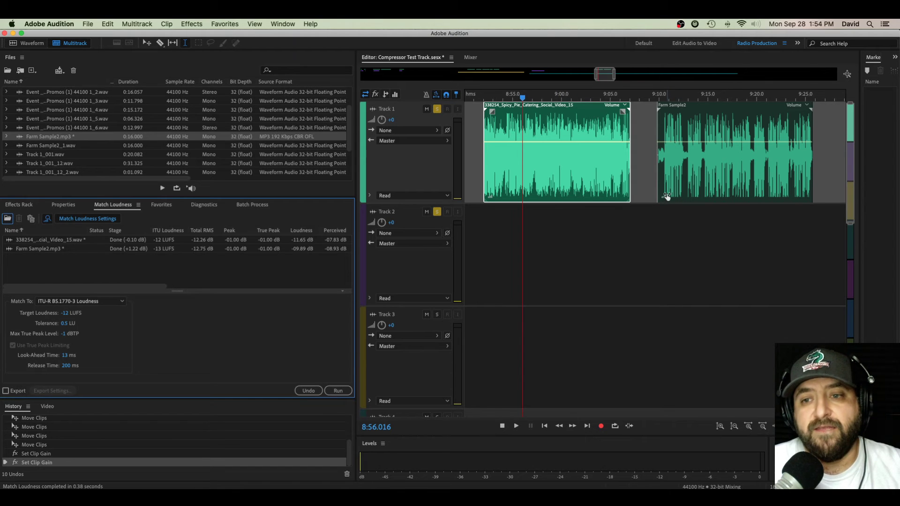
drag(663, 181, 809, 174)
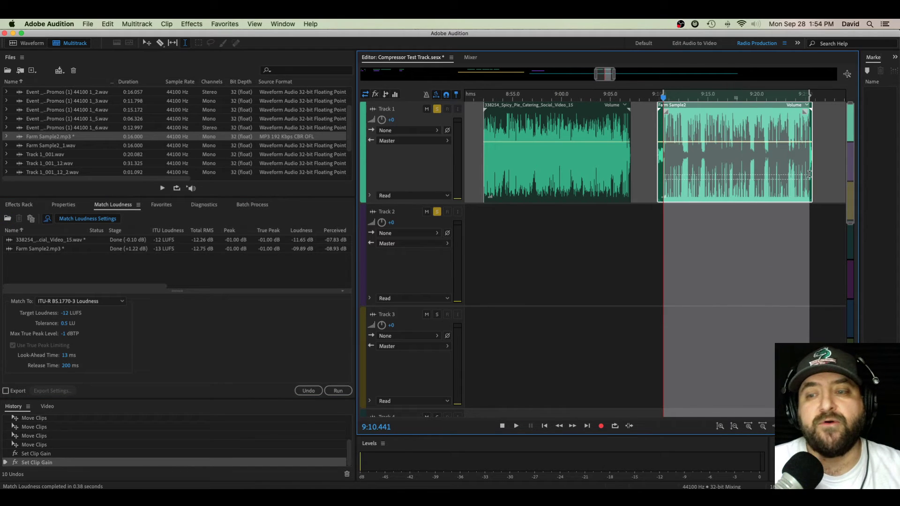
click(719, 227)
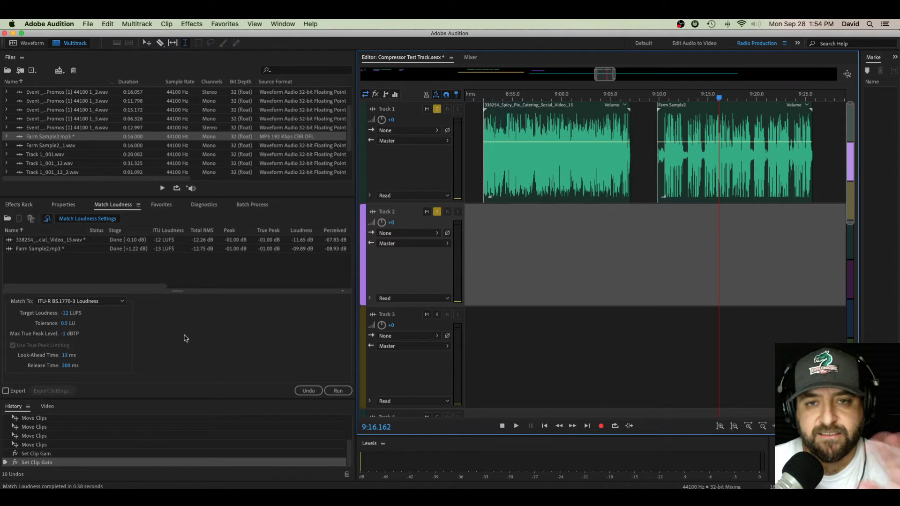
Step: Undo the -12 LUFS match and confirm a -19 LUFS target with 0.5 LU tolerance
click(308, 391)
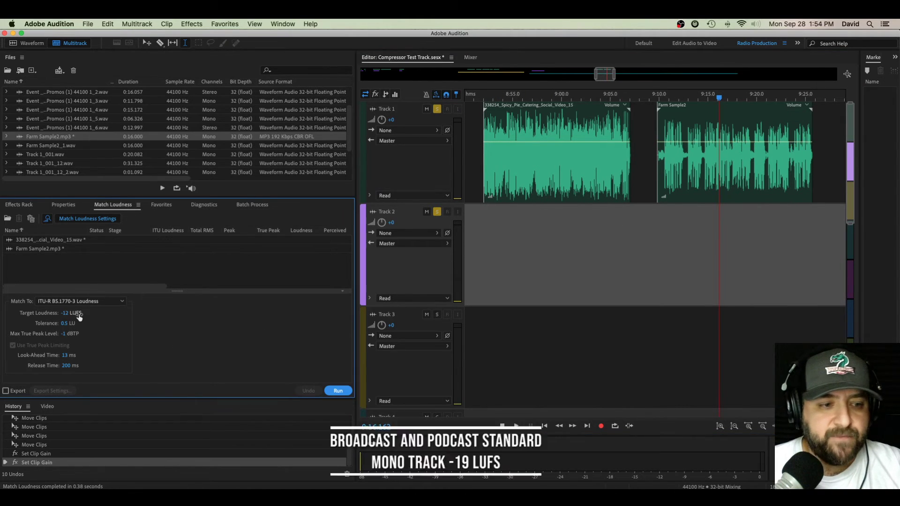
click(63, 313)
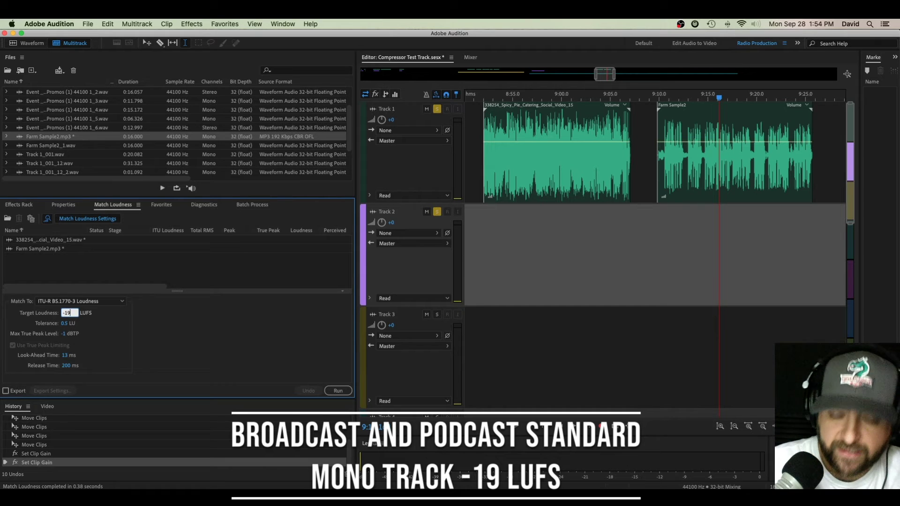
key(Tab)
click(154, 366)
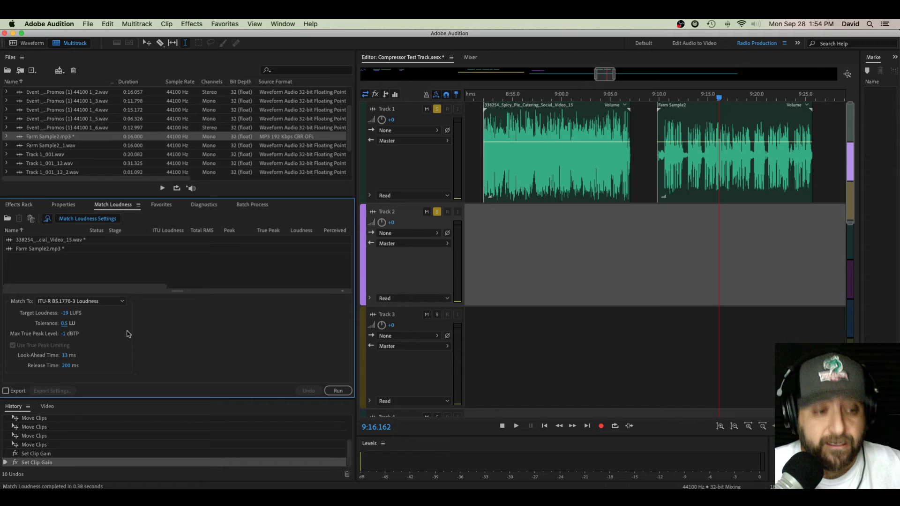
Step: Set max true peak to -0.1 dBTP and run the match at -19 LUFS
click(65, 333)
text(-0.1)
key(Tab)
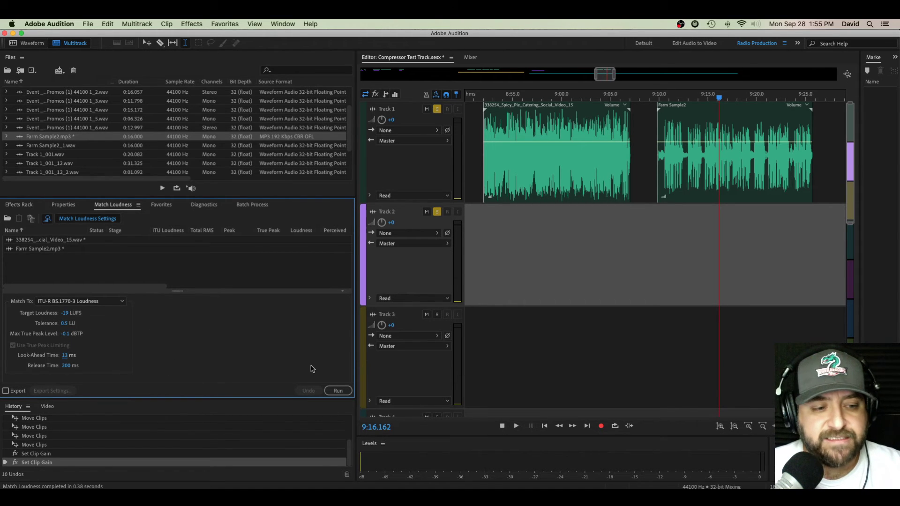
click(338, 391)
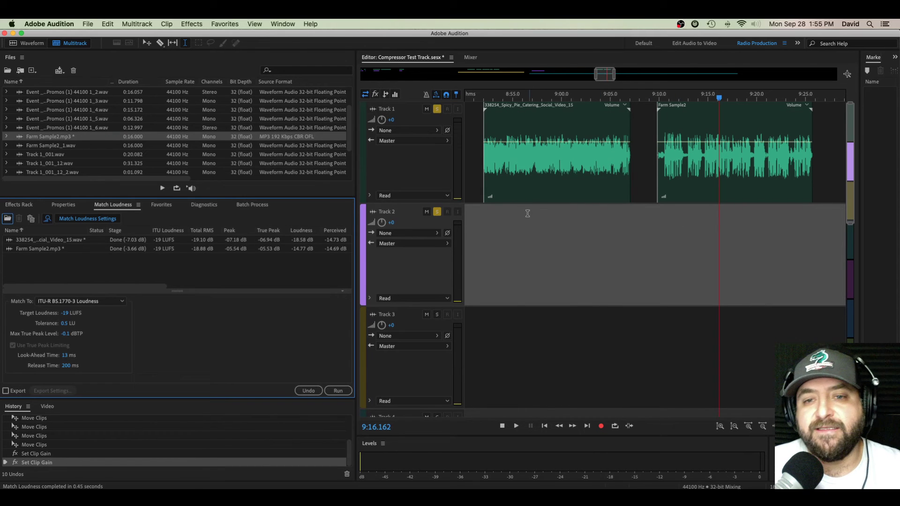
click(485, 213)
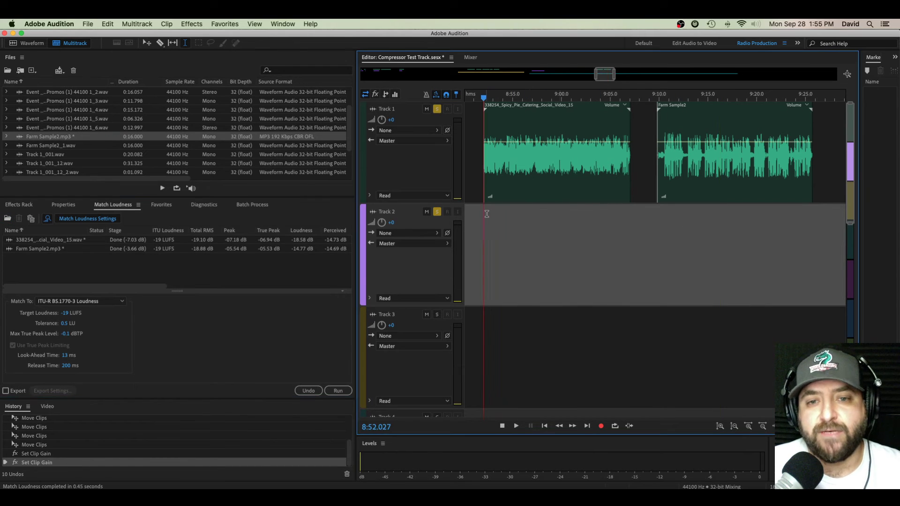
click(657, 212)
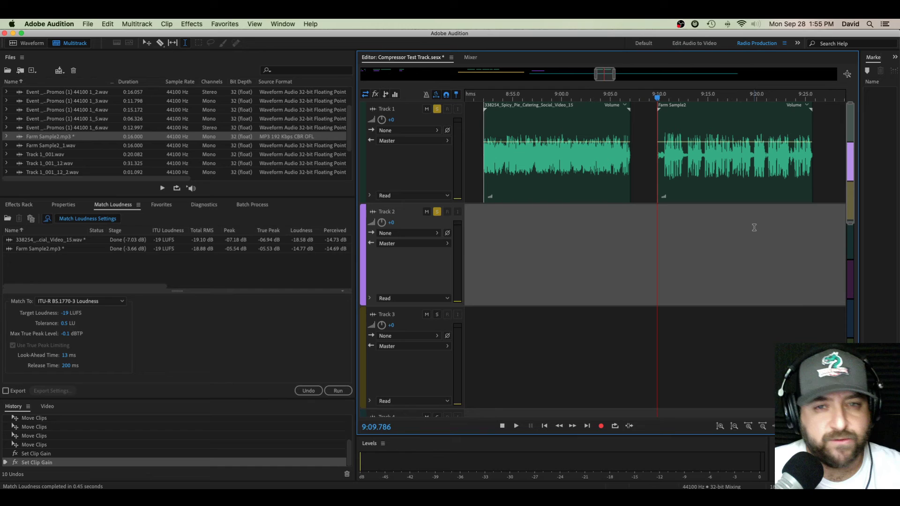
click(485, 214)
key(space)
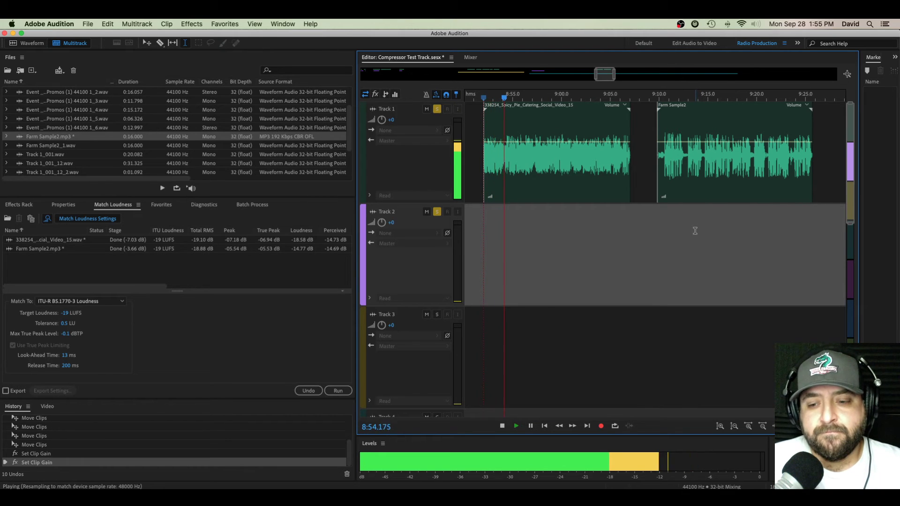
click(662, 215)
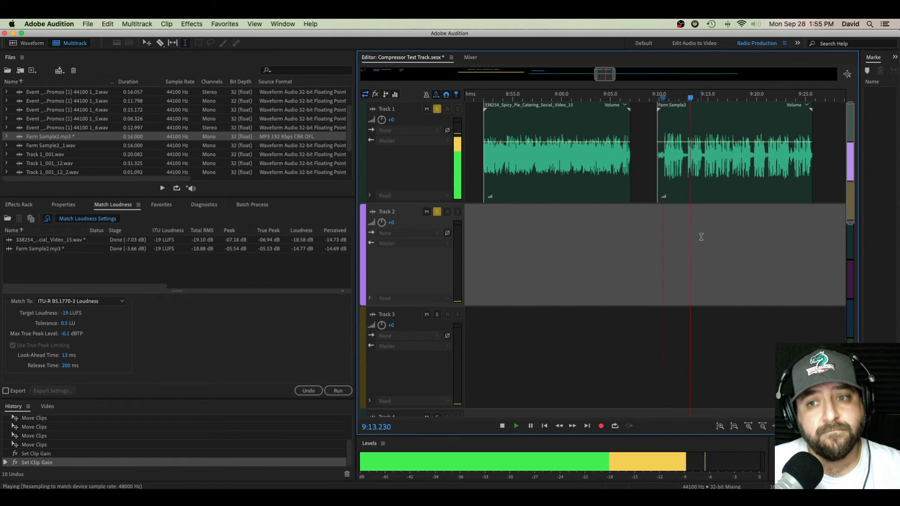
key(space)
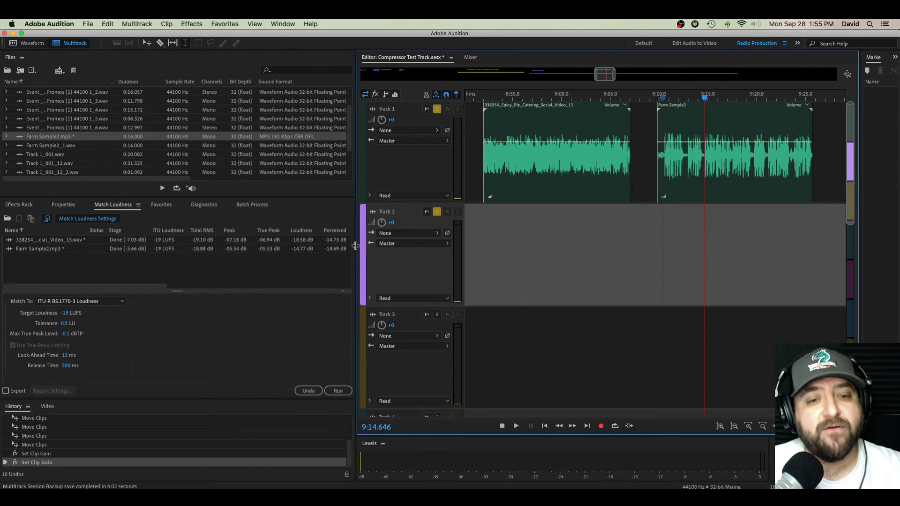
Step: Widen the timeline, park the playhead near 8:52, and undo the -19 LUFS match
drag(356, 243, 158, 258)
click(367, 272)
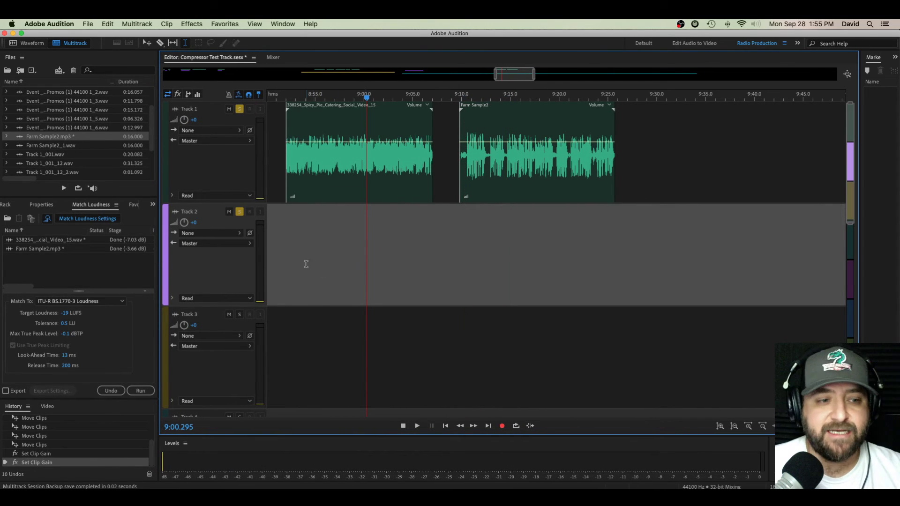
click(284, 213)
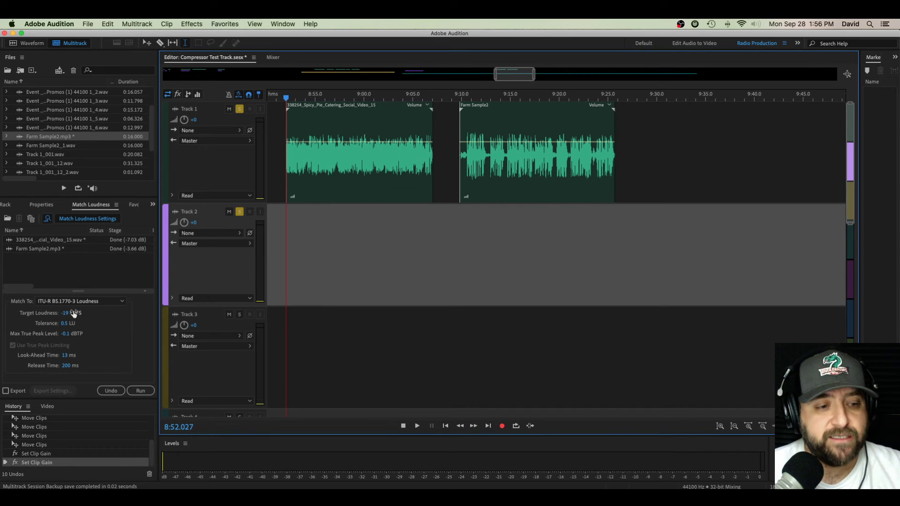
click(110, 390)
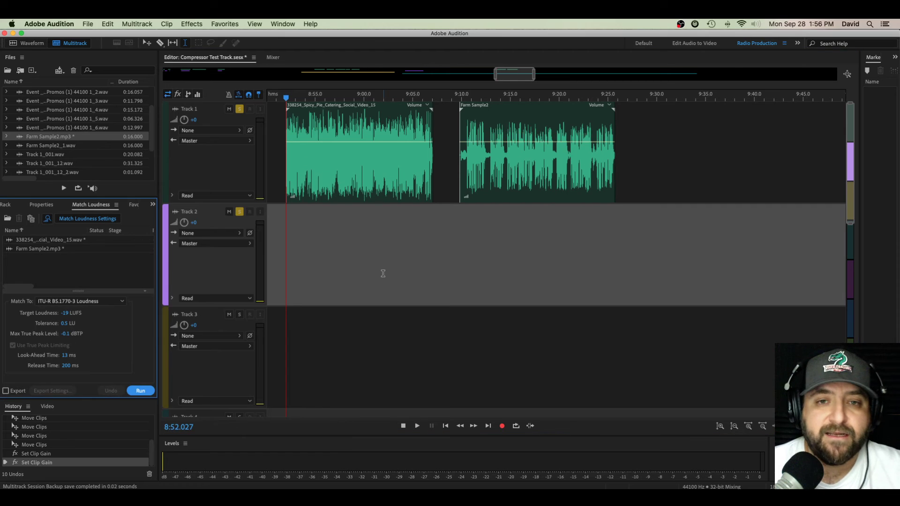
click(286, 229)
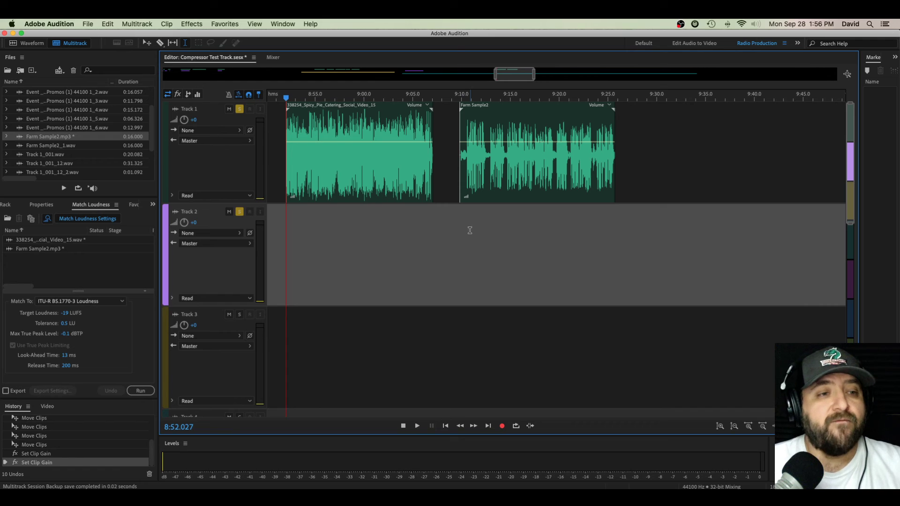
Step: Move the Track 3_001 clip onto Track 1 and add Track 3_001.wav to the Match Loudness list
scroll(469, 231, down, 2)
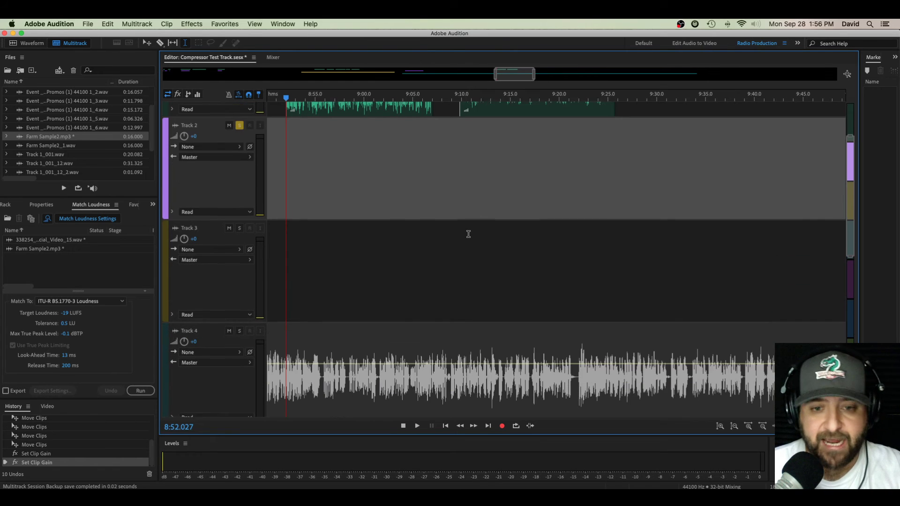
drag(450, 327, 468, 109)
scroll(797, 140, up, 2)
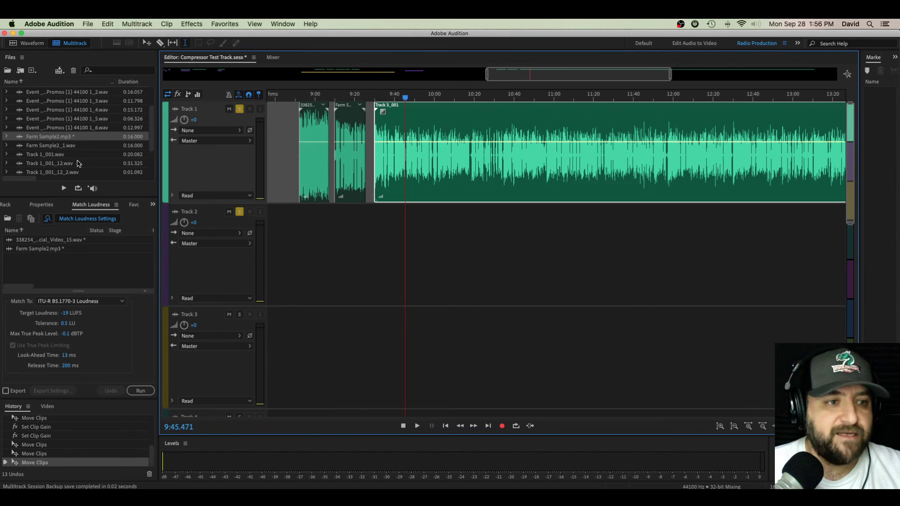
double_click(467, 176)
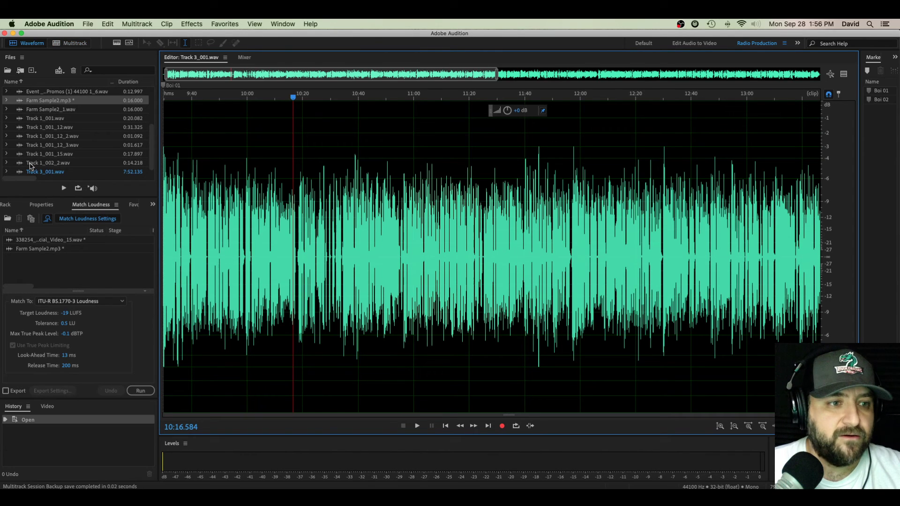
drag(43, 172, 63, 280)
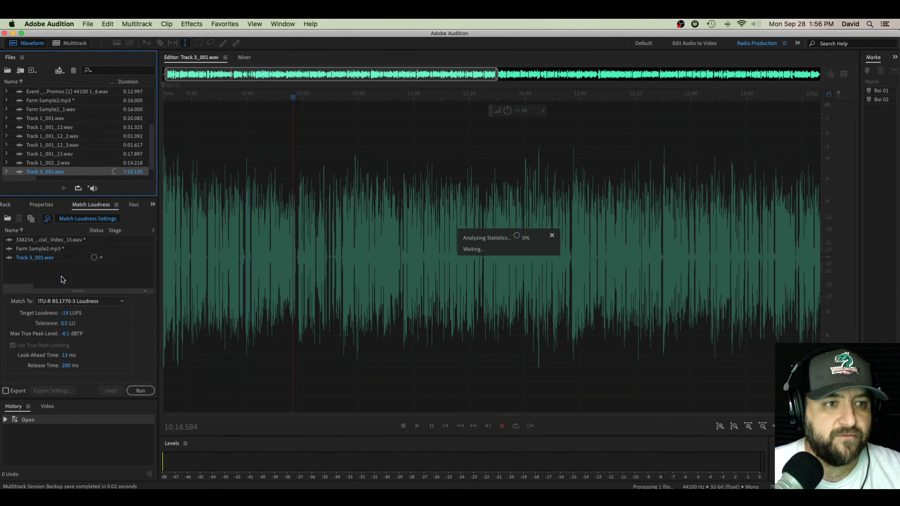
Step: Back in the multitrack session near 9:07, show each file's measured ITU loudness
click(70, 43)
click(329, 215)
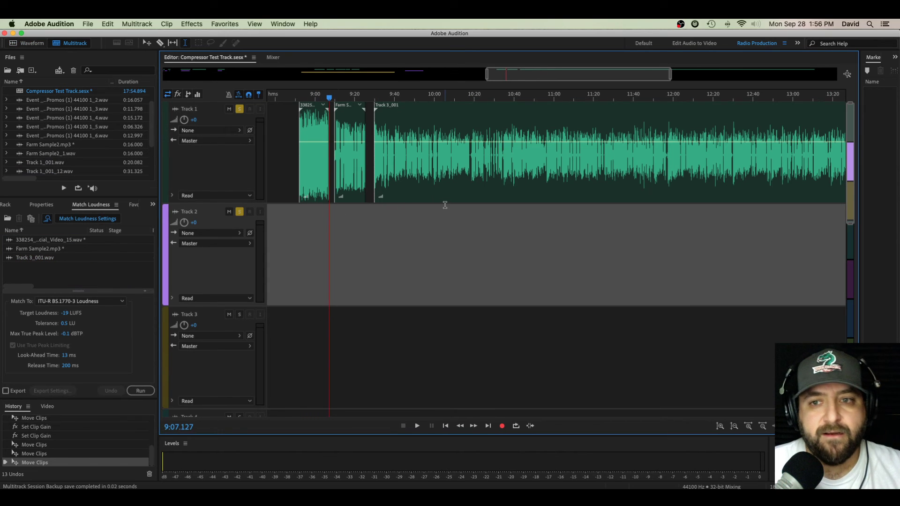
scroll(82, 266, right, 5)
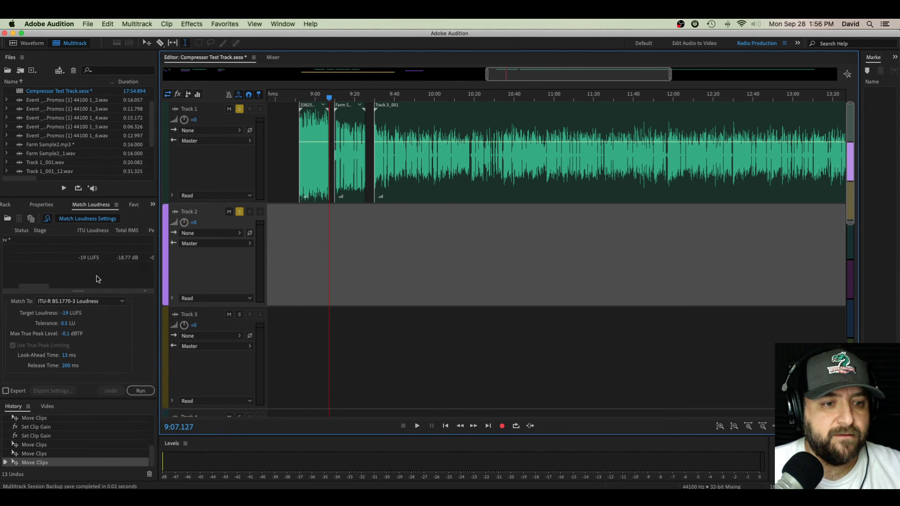
click(48, 221)
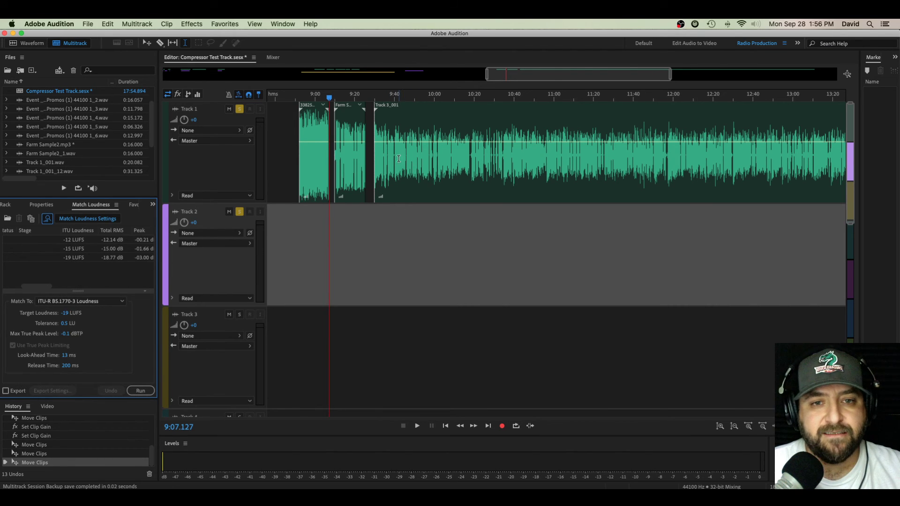
Step: Run Match Loudness to bring all three clips to -19 LUFS, placing playback near 8:53
click(140, 391)
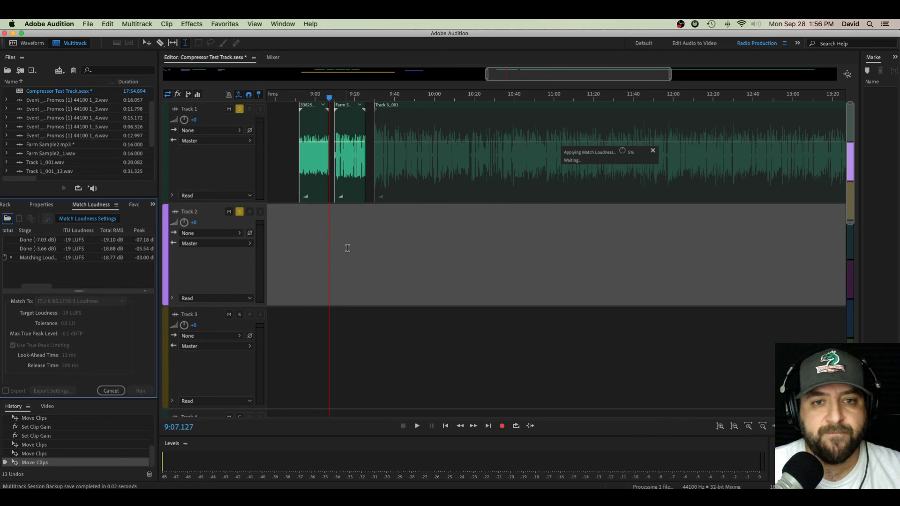
click(372, 212)
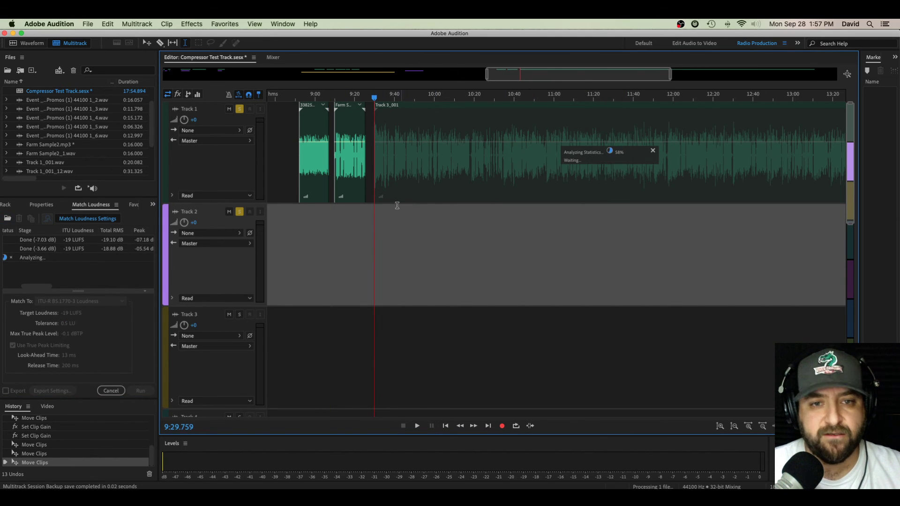
click(344, 247)
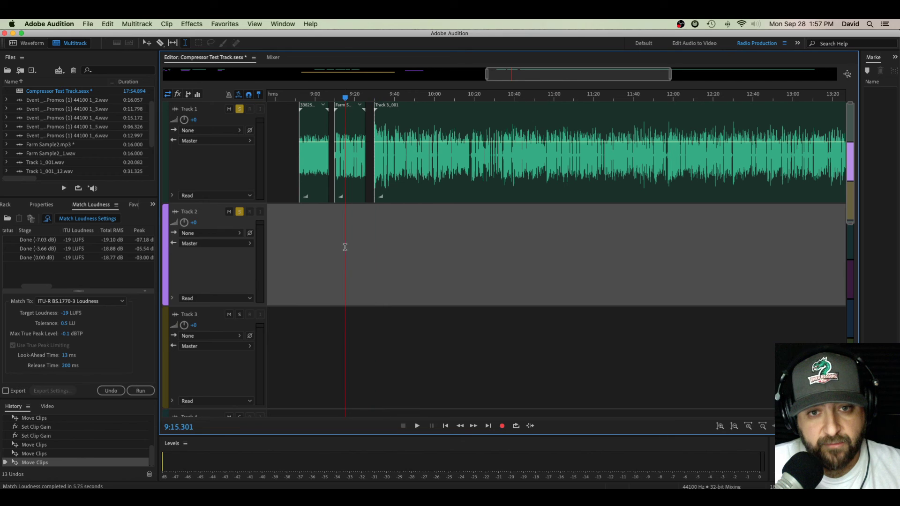
click(302, 222)
Step: Play the matched clips, jumping into the second and third, then select 8:47 to 10:40
key(space)
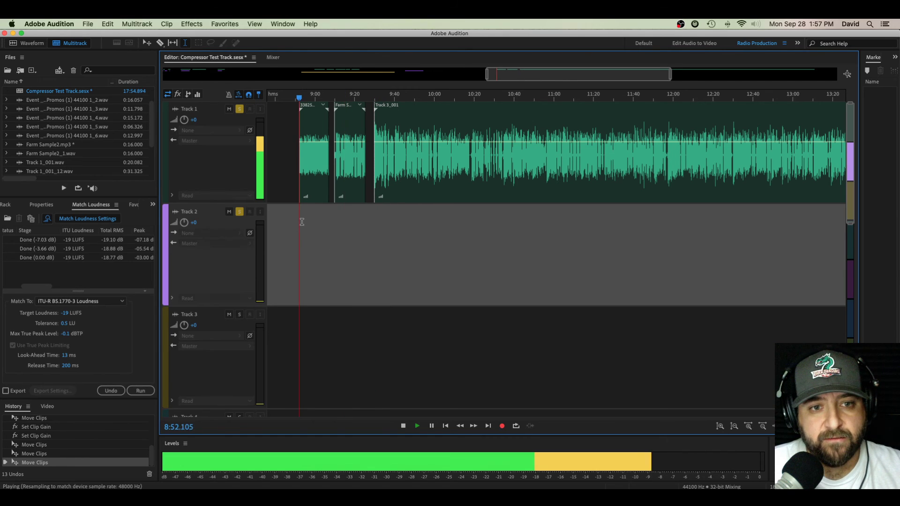
click(344, 211)
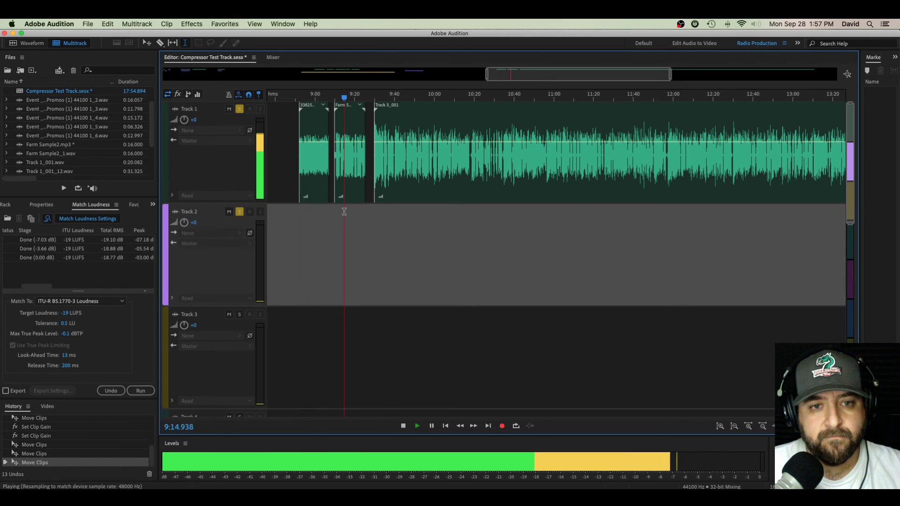
click(439, 206)
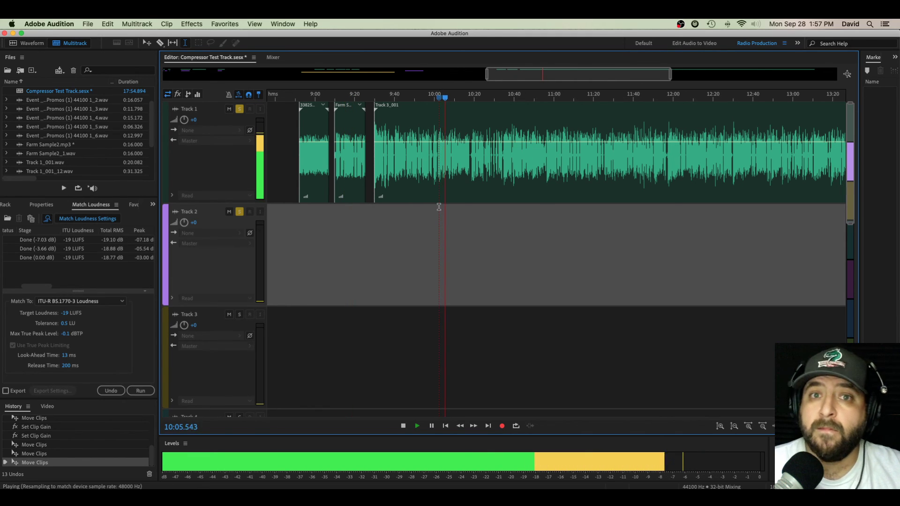
key(space)
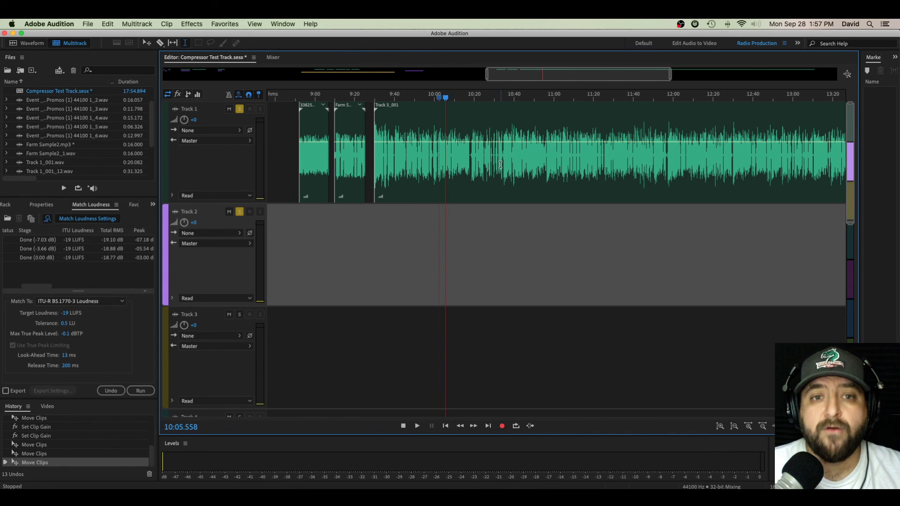
drag(500, 164, 289, 161)
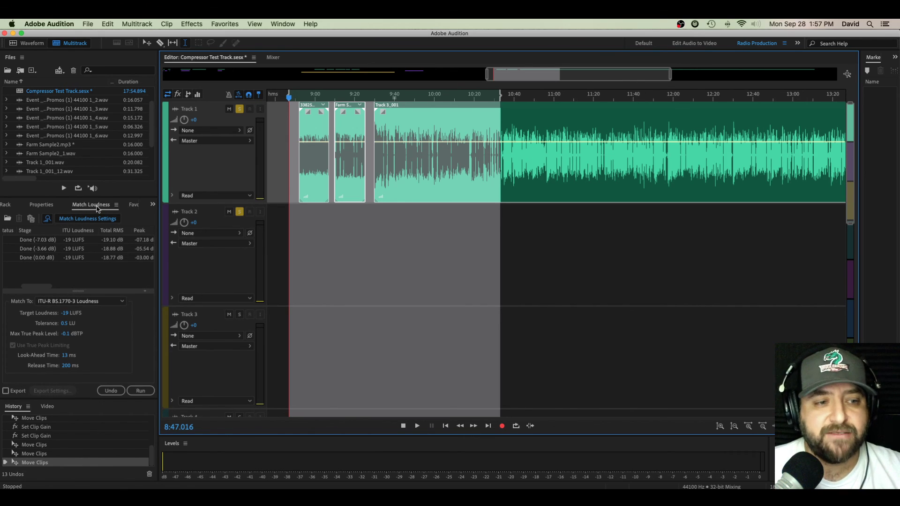
Step: Return to the Match Loudness panel and undo the -19 LUFS match on all three clips
key(alt+0)
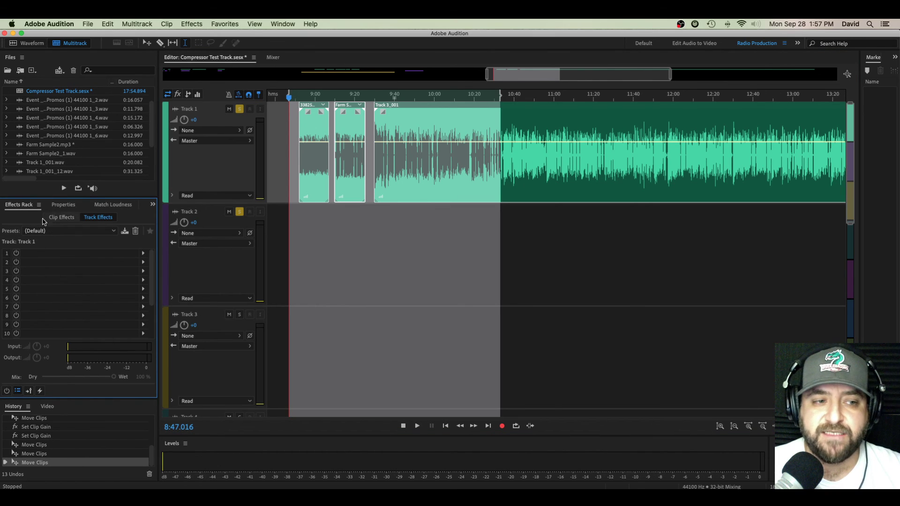
click(108, 206)
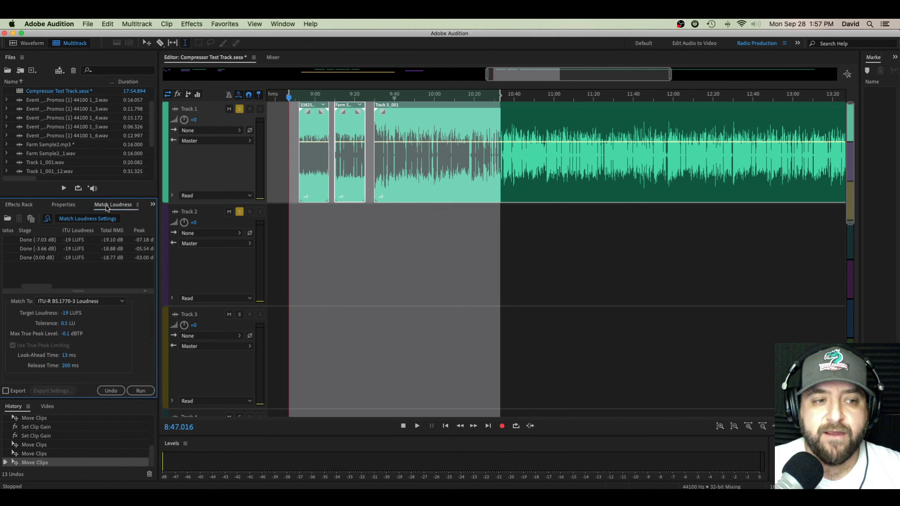
click(288, 24)
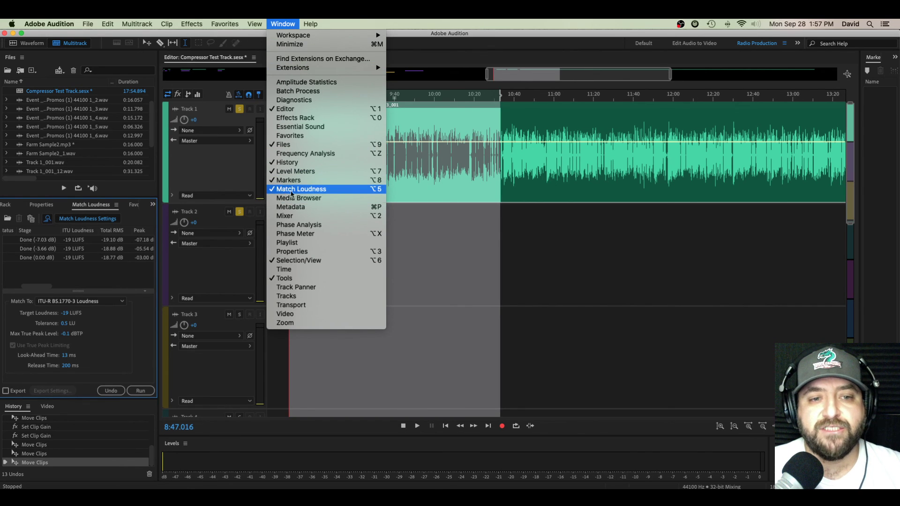
click(448, 253)
scroll(49, 269, left, 3)
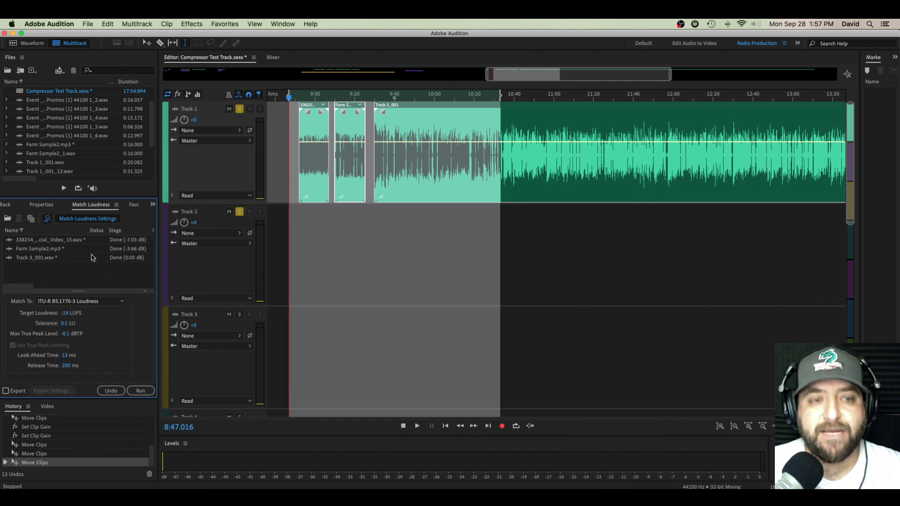
click(101, 393)
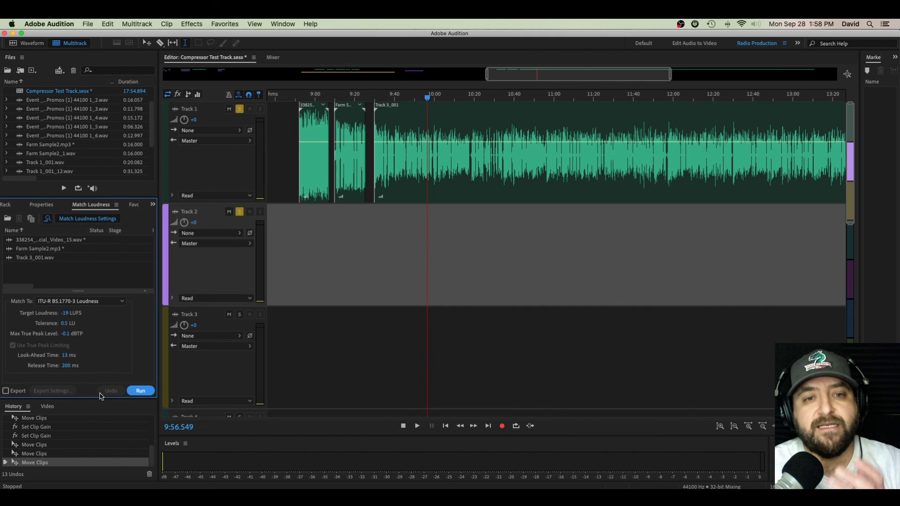